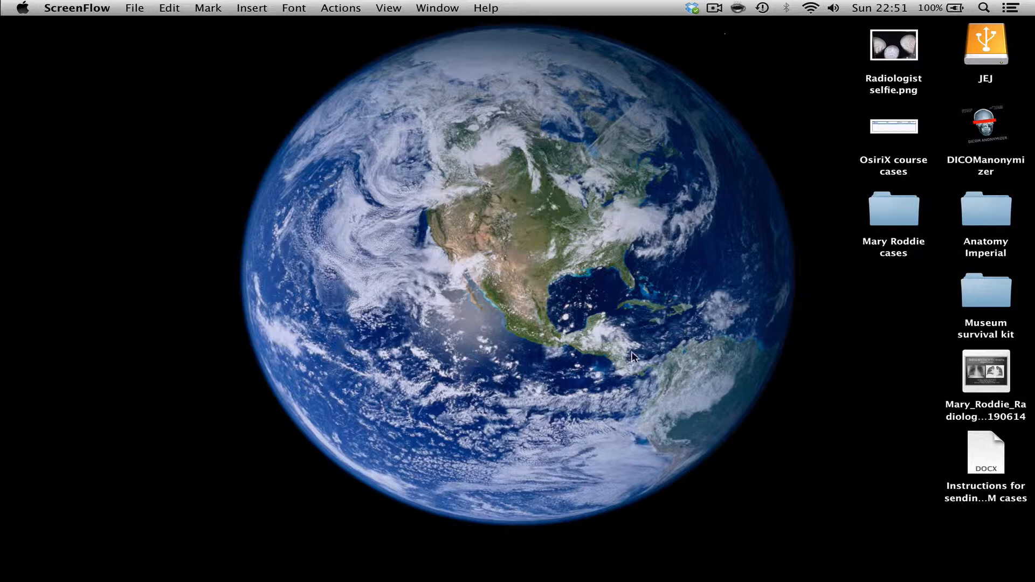
Launch OsiriX to show the studies in the Documents DB.
mouse_move(530, 574)
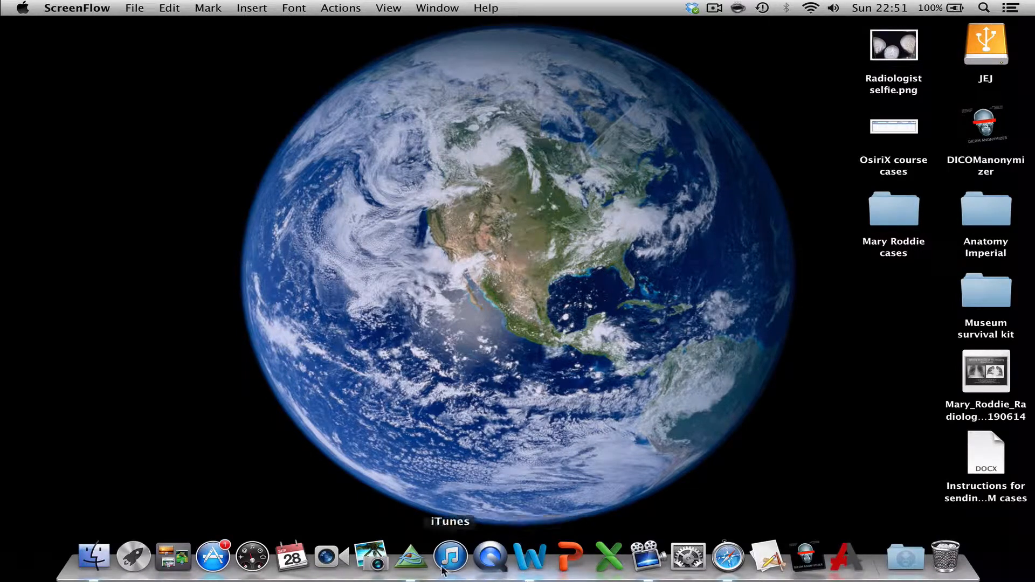
left_click(411, 561)
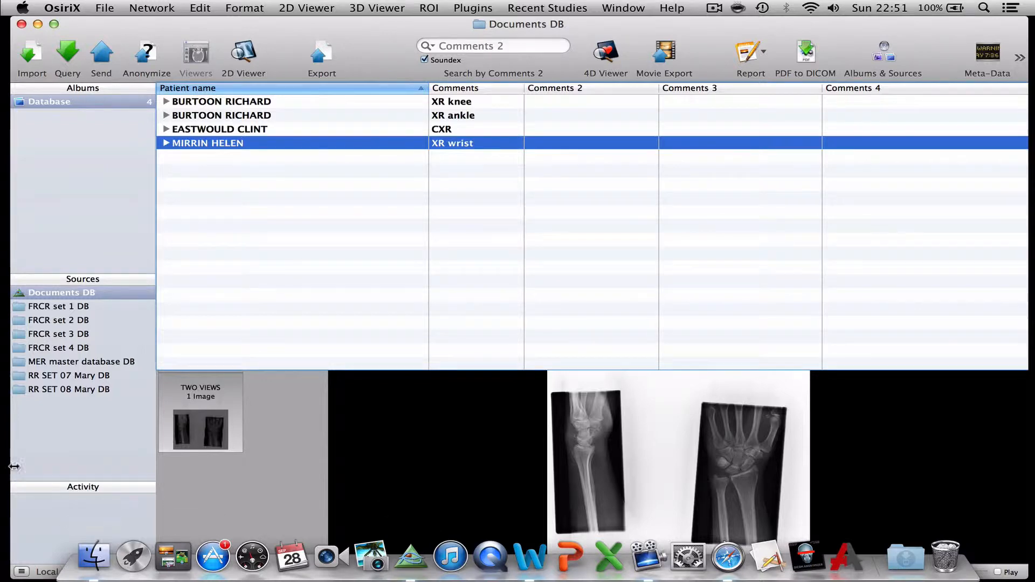
mouse_move(51, 294)
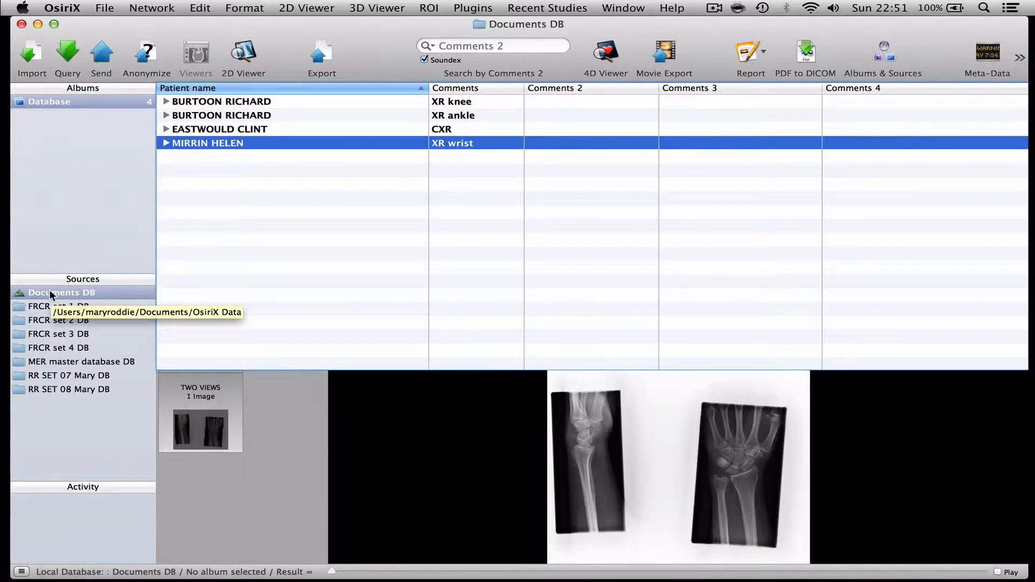
Open the anonymization settings for the CXR study, load the Test set template and widen the dialog to show full tag names.
left_click(232, 128)
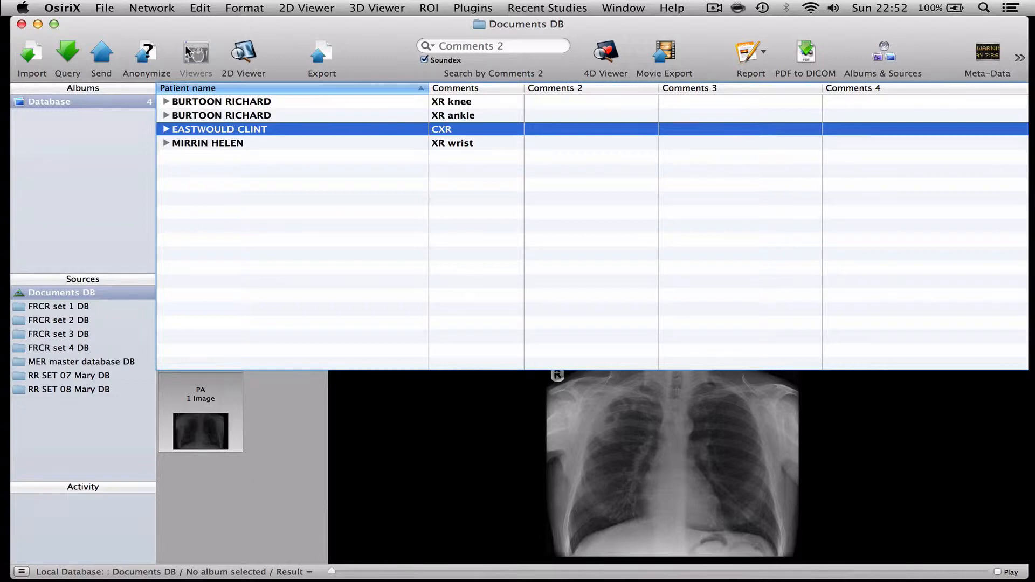
left_click(148, 52)
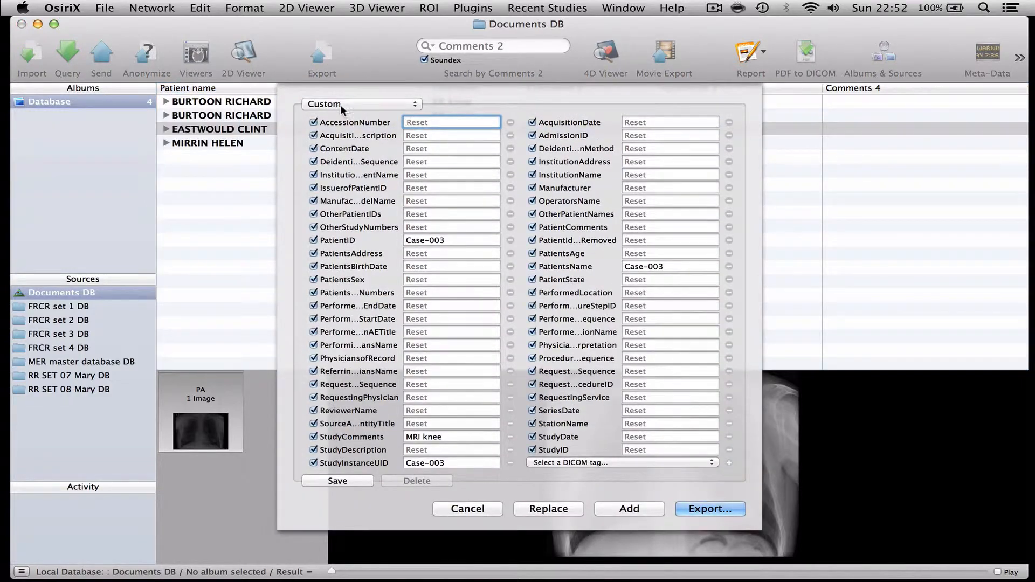
left_click(360, 105)
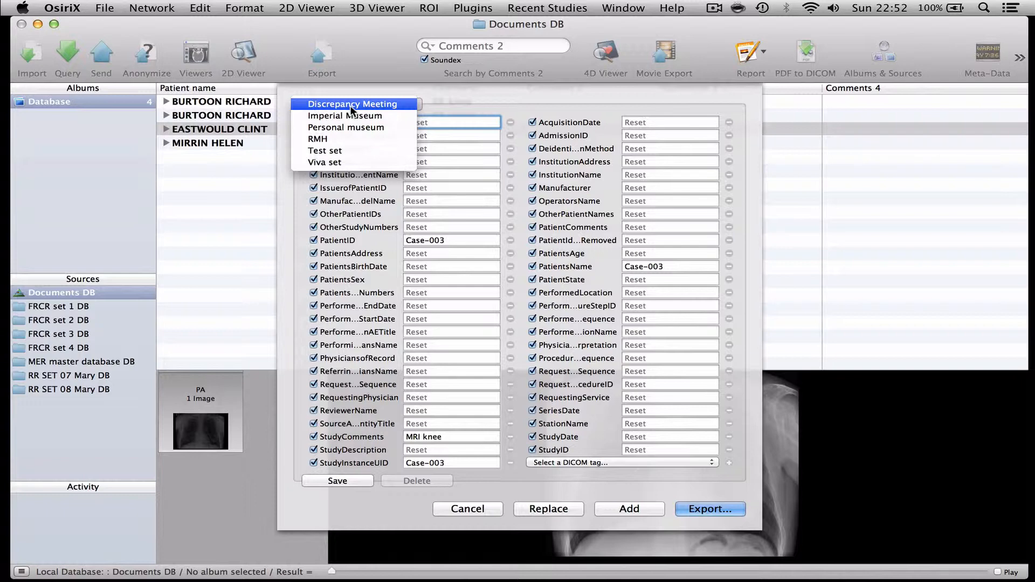
left_click(342, 148)
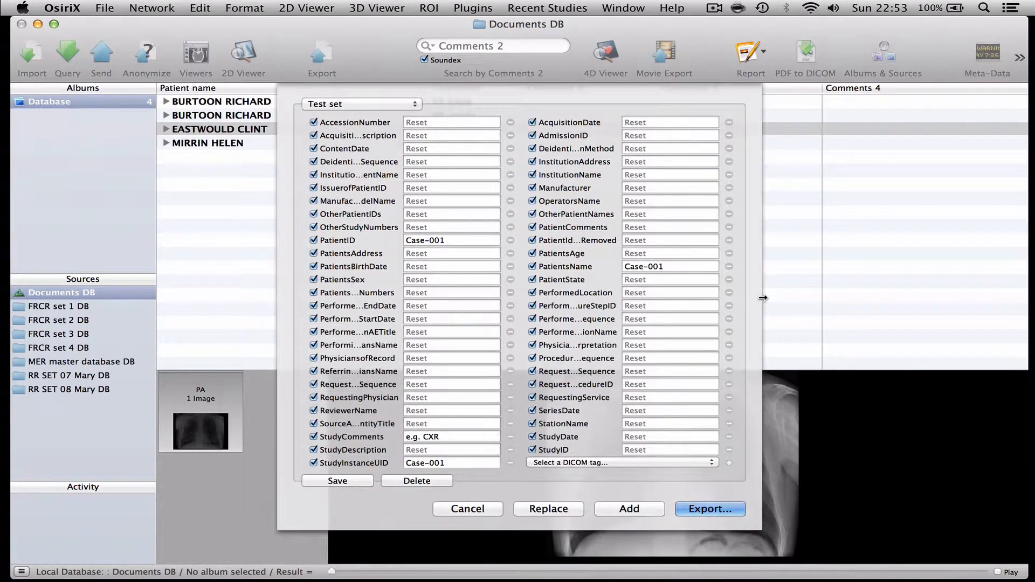
left_click_drag(763, 293, 972, 274)
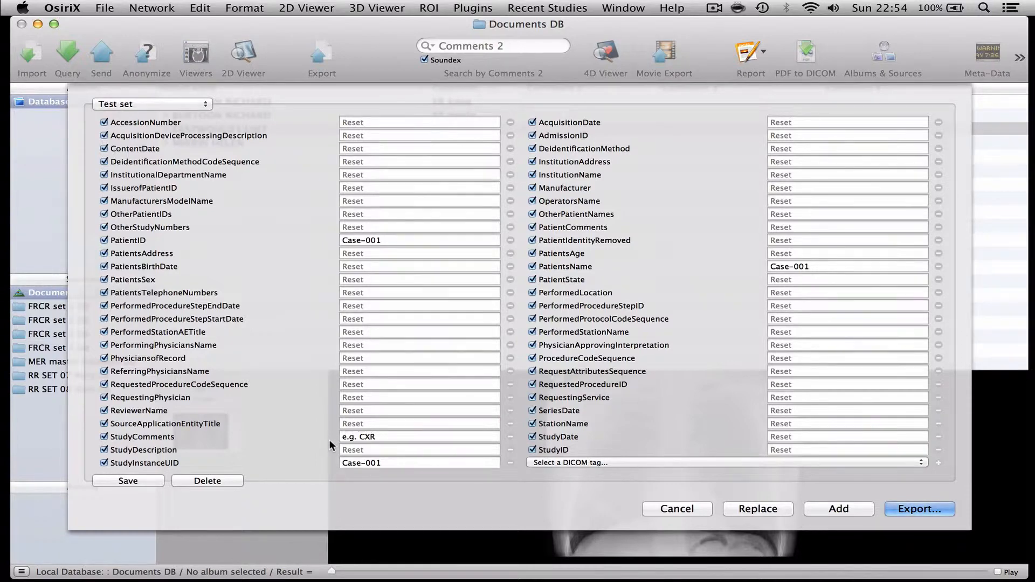
Set StudyComments to CXR and add the anonymized copy of the study to the database.
left_click(361, 437)
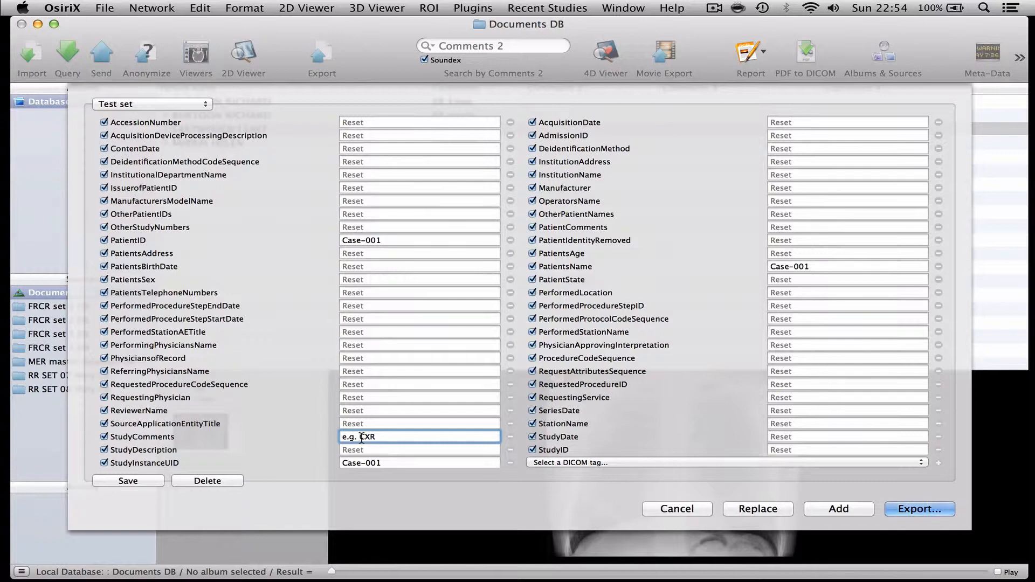
key("BackSpace")
key("BackSpace")
key("BackSpace")
key("BackSpace")
key("BackSpace")
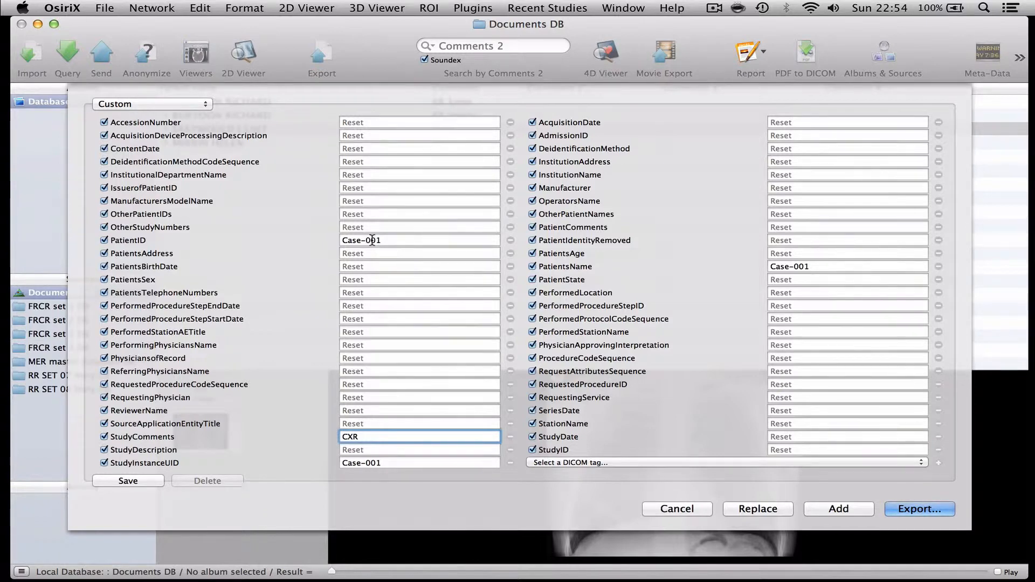
left_click(841, 509)
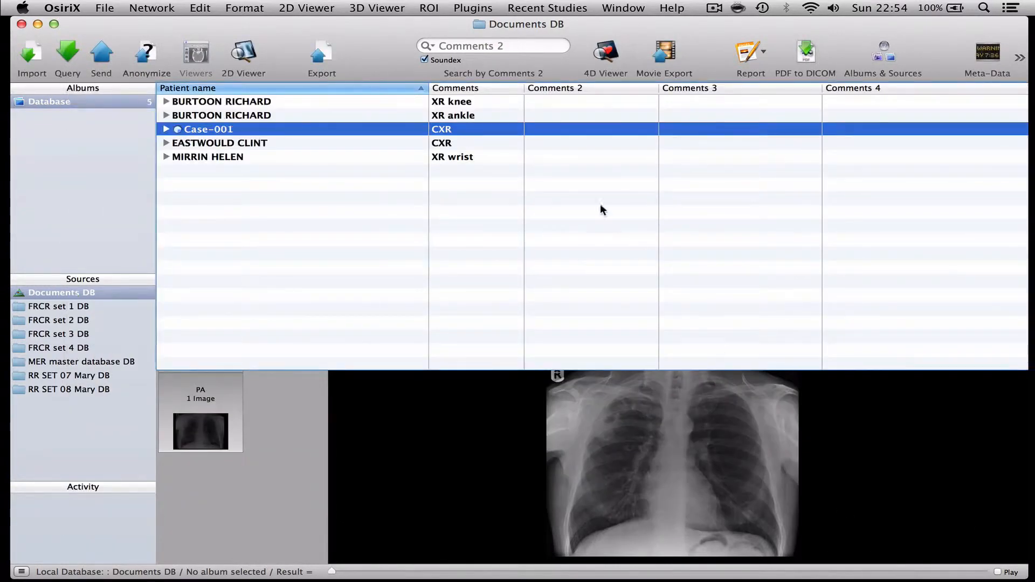
Enter TB as Comments 2 for the Case-001 study.
left_click(280, 144)
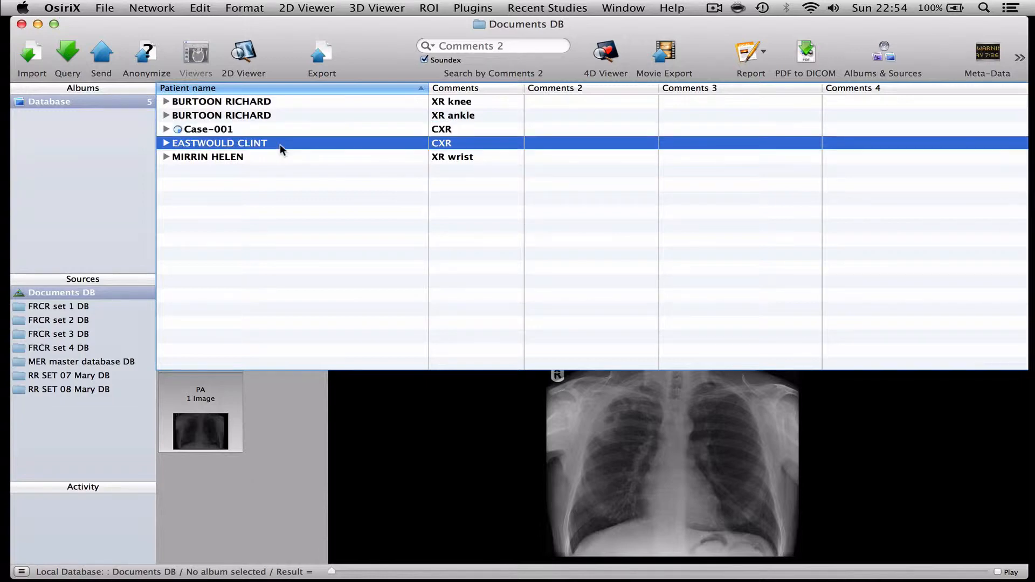
left_click(275, 130)
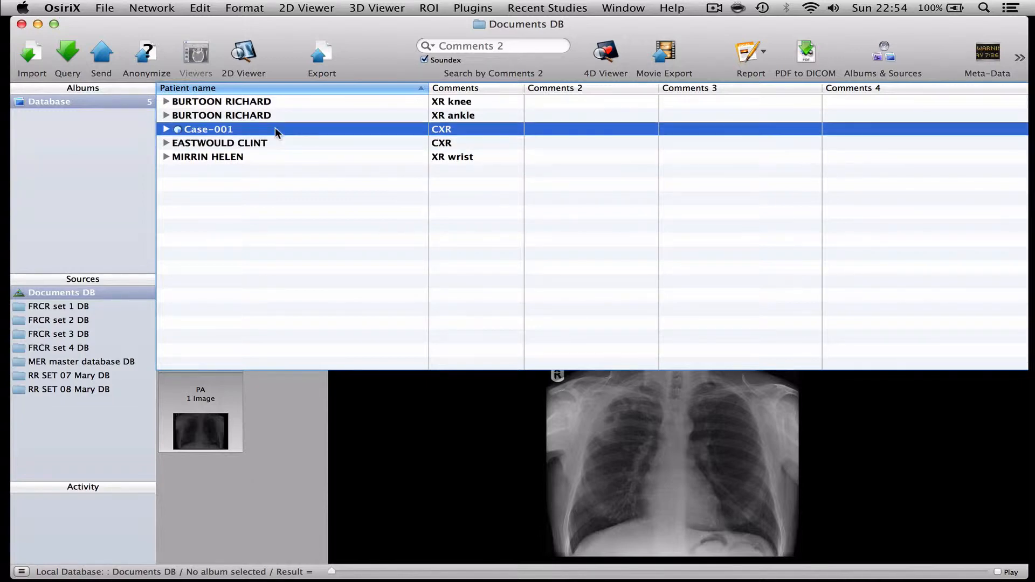
left_click(539, 131)
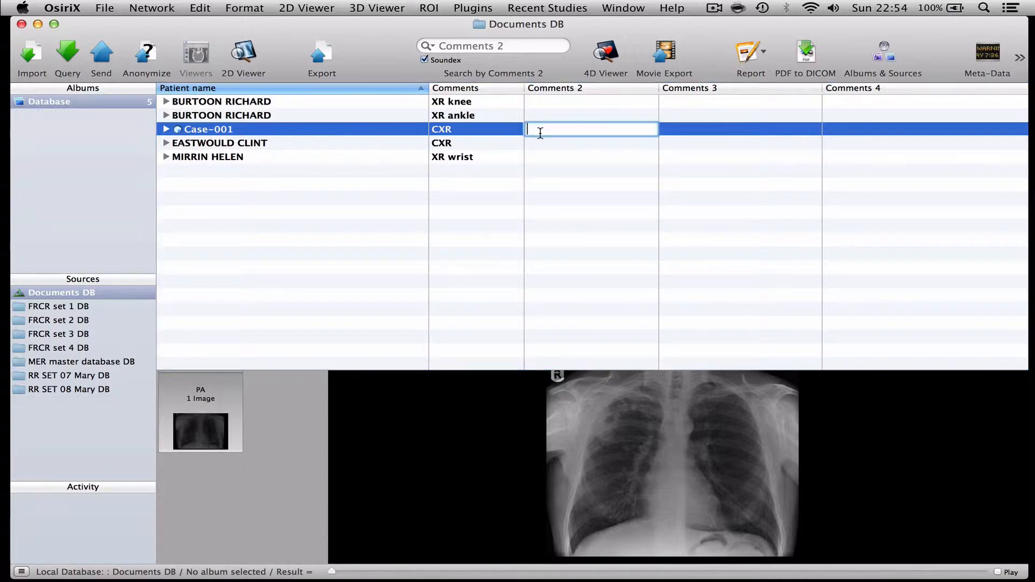
type("TB")
Open the anonymization settings for the XR knee and XR ankle studies together and widen the dialog.
left_click(280, 101)
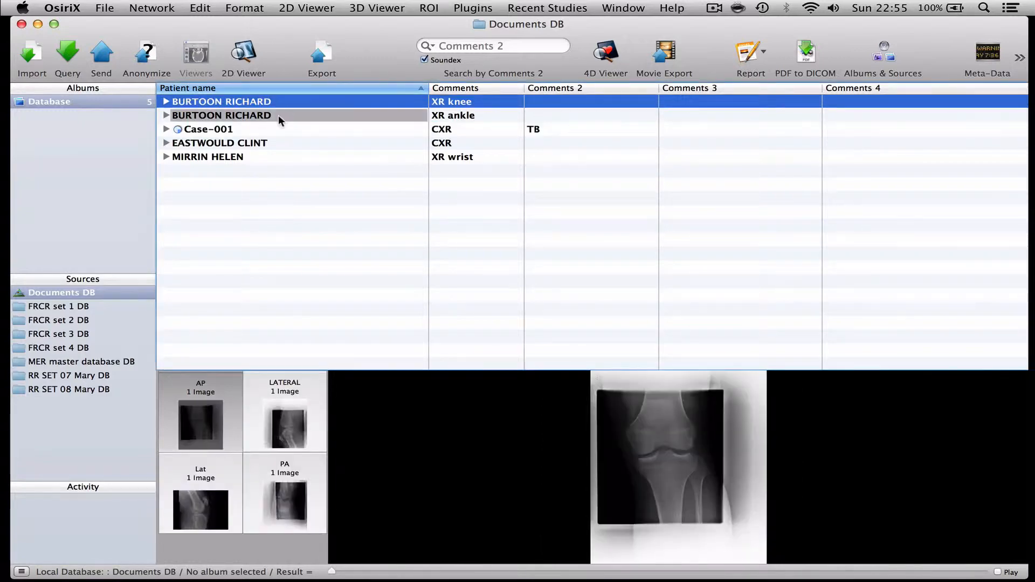
left_click(278, 115, "shift")
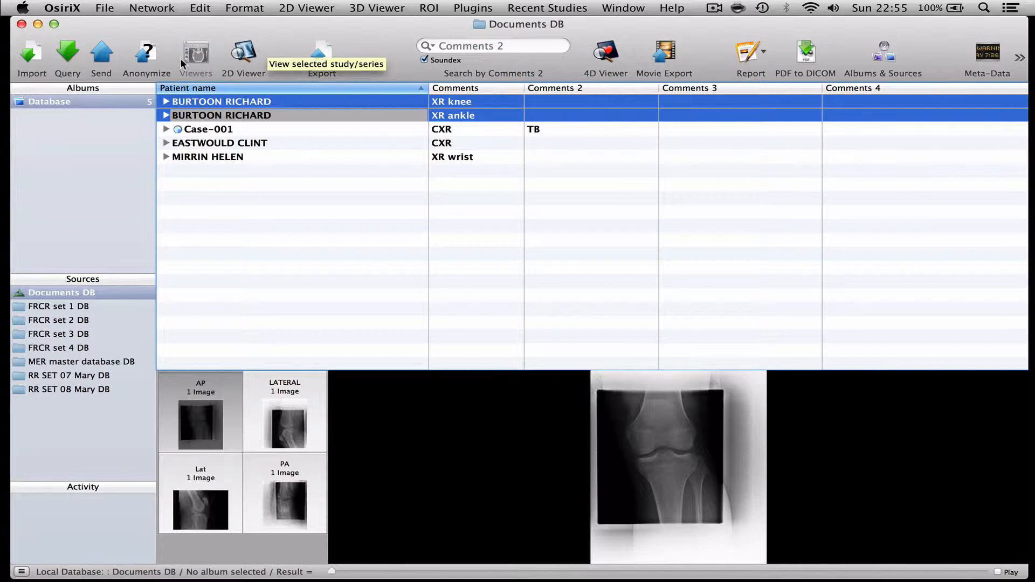
left_click(151, 57)
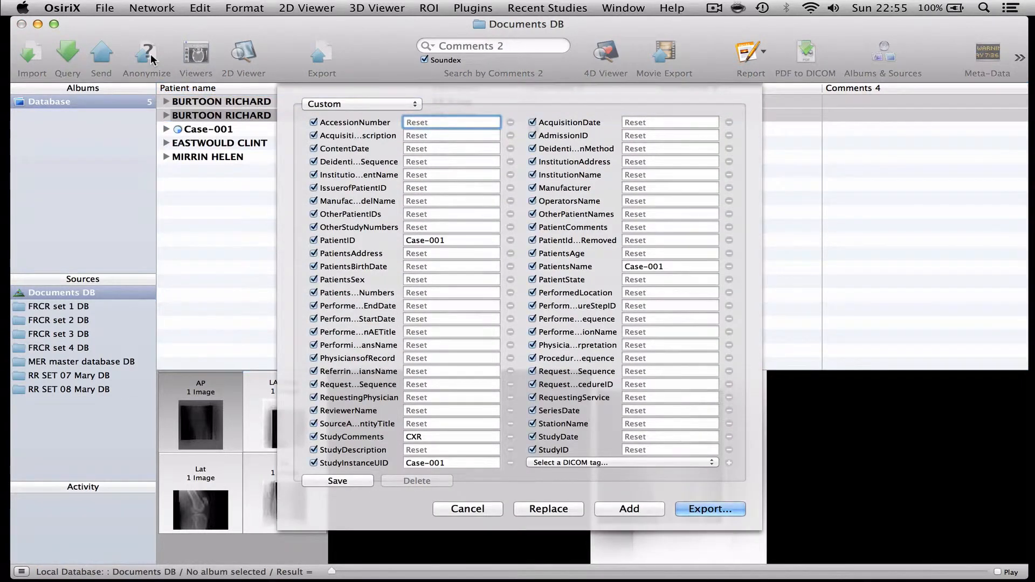
left_click_drag(764, 251, 938, 241)
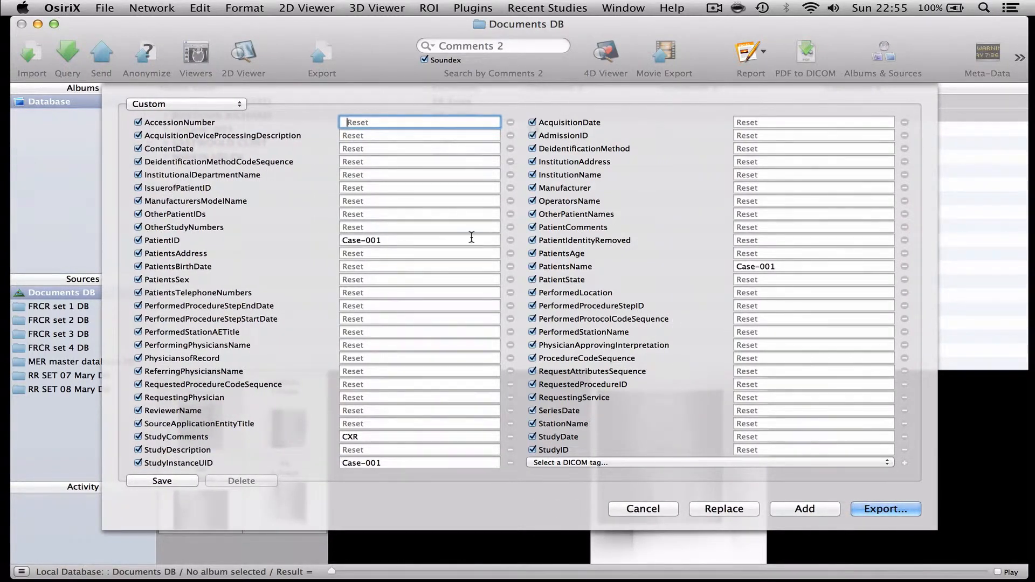
Set PatientID, PatientsName and StudyInstanceUID to Case-002.
left_click(380, 241)
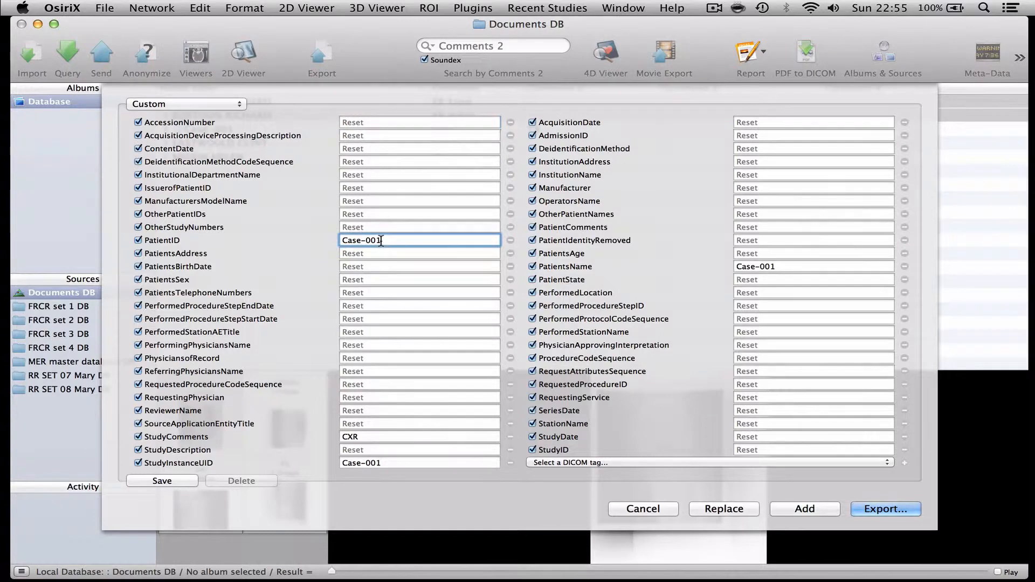
key("BackSpace")
type("2")
left_click(775, 265)
key("BackSpace")
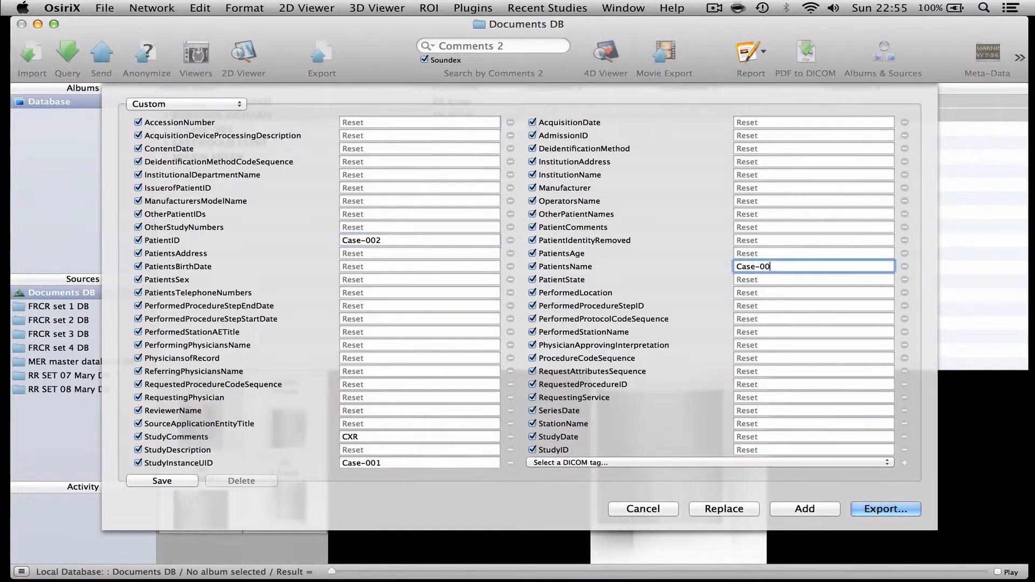
type("2")
left_click(380, 463)
key("BackSpace")
type("2")
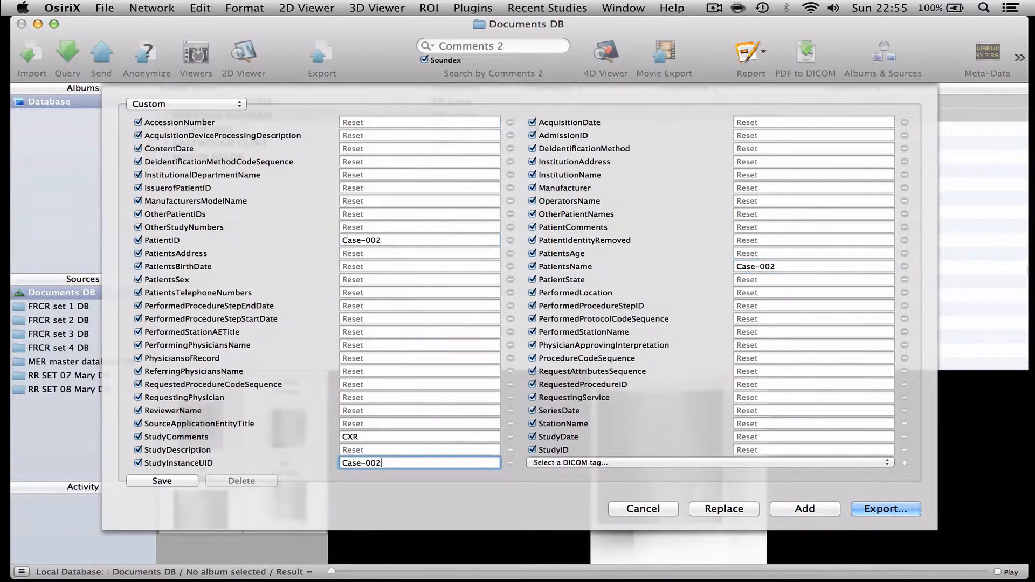
Set StudyComments to "XR knee and ankle" and add the anonymized copy to the database.
double_click(350, 437)
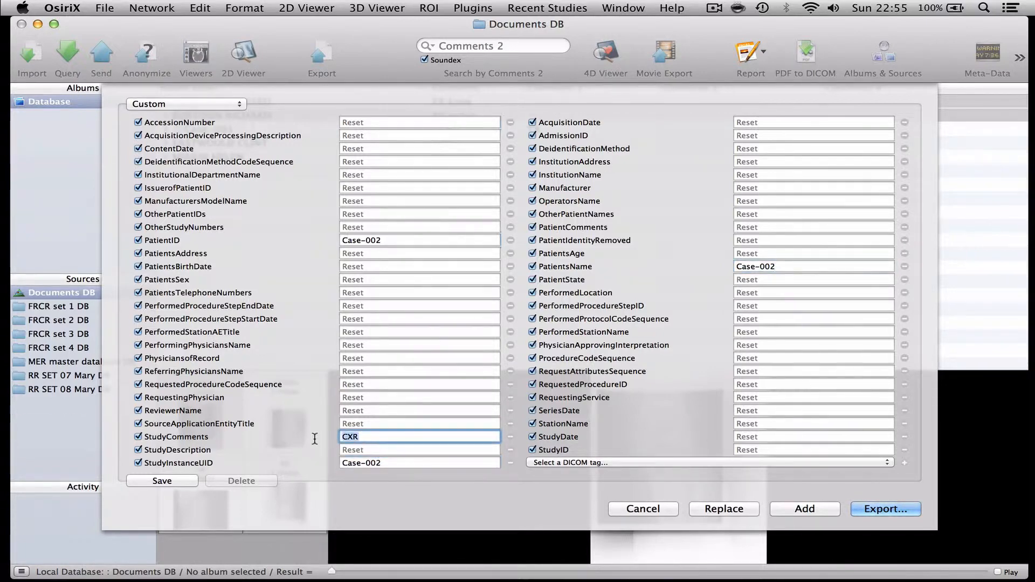
type("XR knee and ankle")
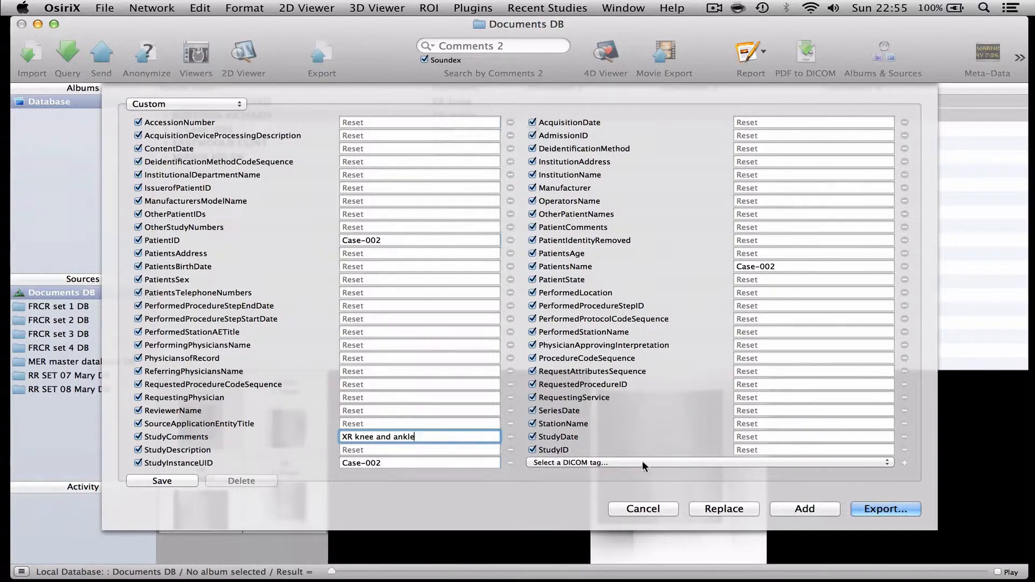
left_click(781, 507)
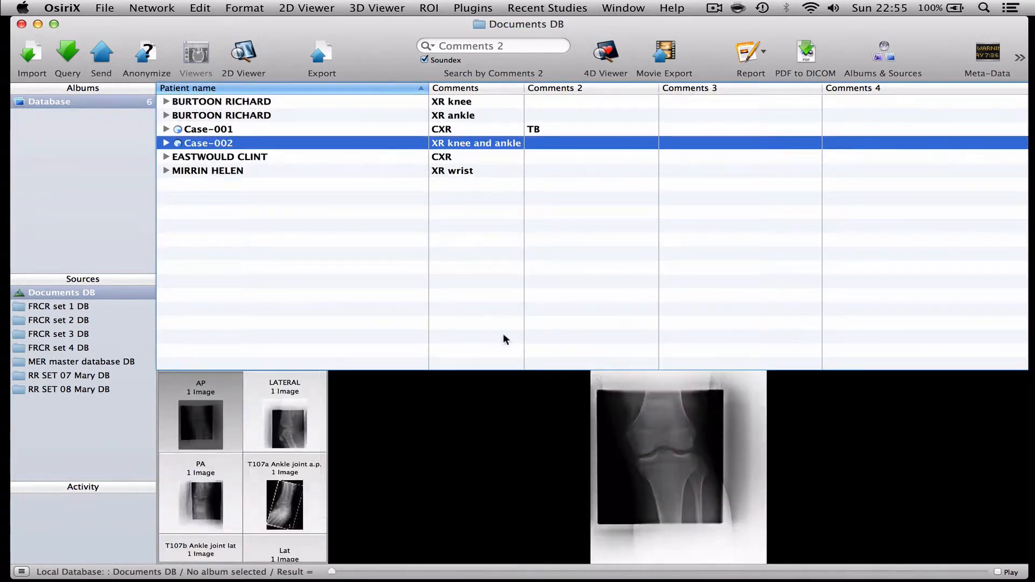
Enter "ankle #" as Comments 2 for the Case-002 study.
double_click(536, 141)
type("a")
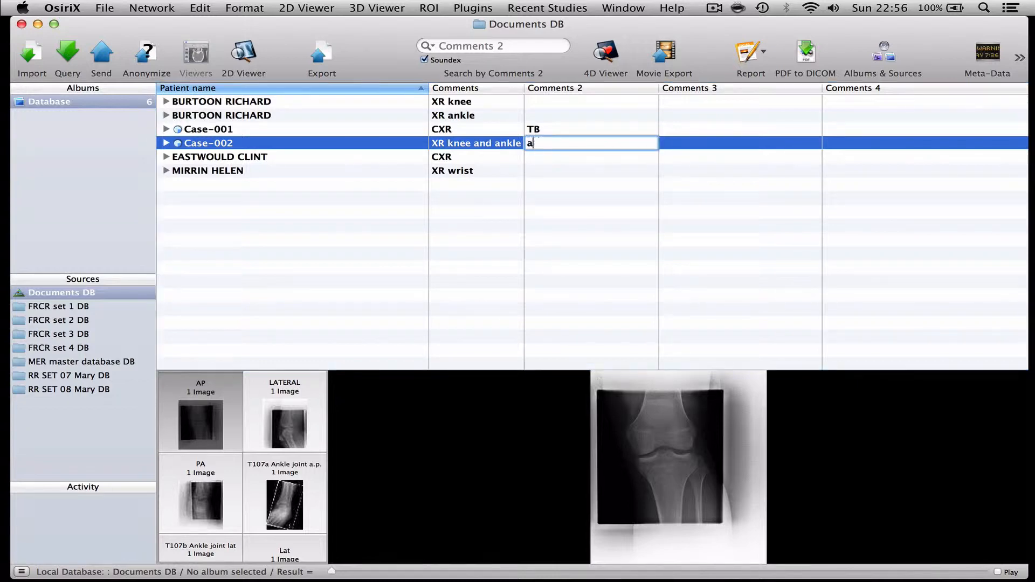
type("nkle #")
left_click(563, 173)
Delete the two original, non-anonymized XR knee and XR ankle studies from the database.
left_click(295, 100)
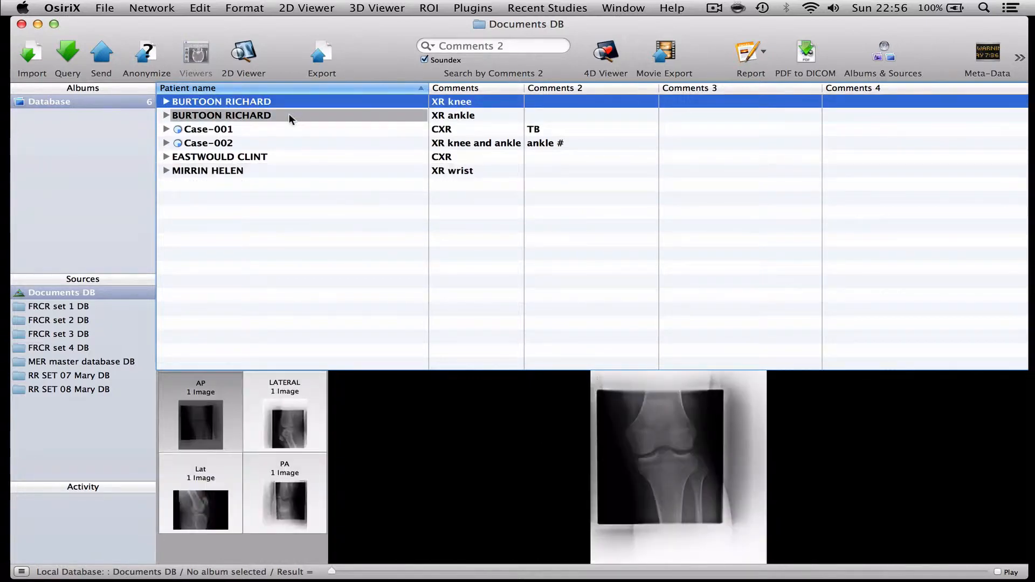
left_click(289, 115, "shift")
right_click(289, 115)
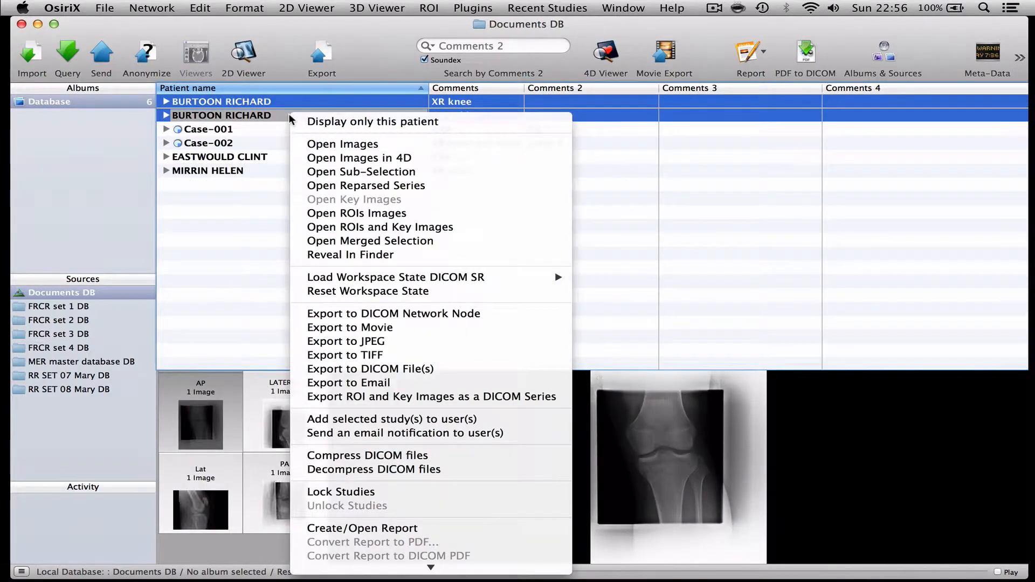
scroll(360, 453, "down", 5)
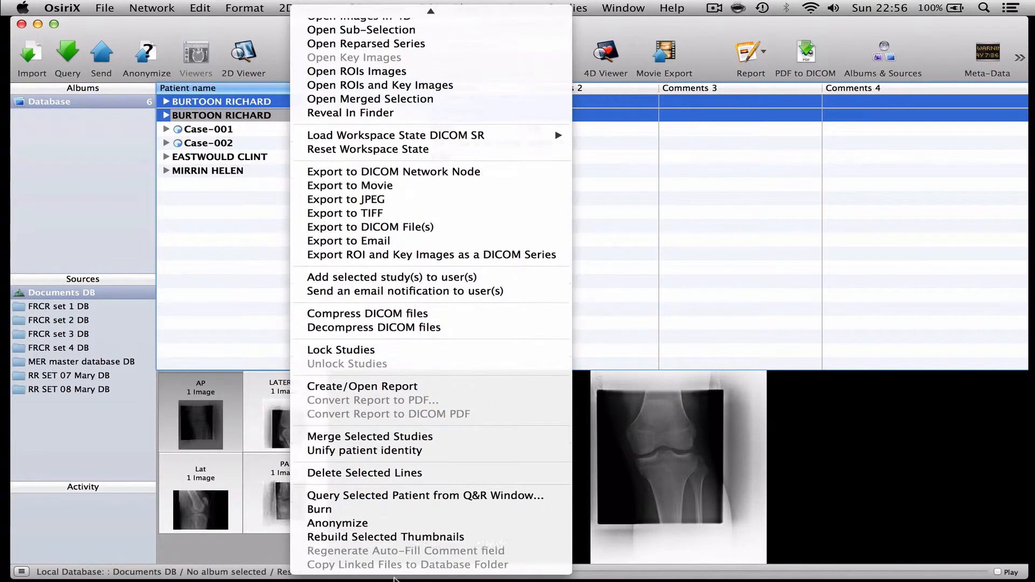
left_click(370, 474)
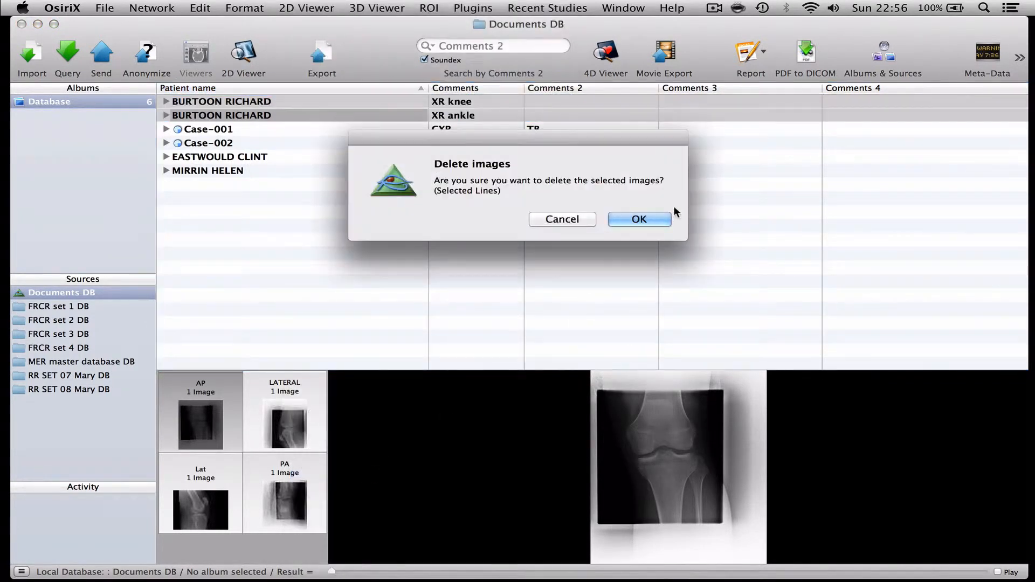
left_click(654, 218)
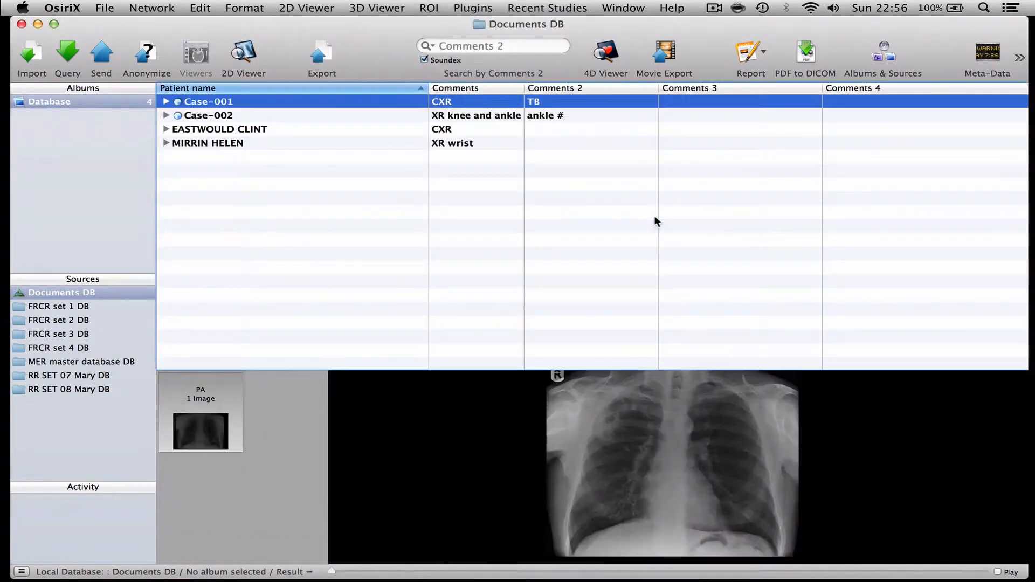
Delete the original, non-anonymized CXR study from the database.
left_click(410, 128)
right_click(410, 129)
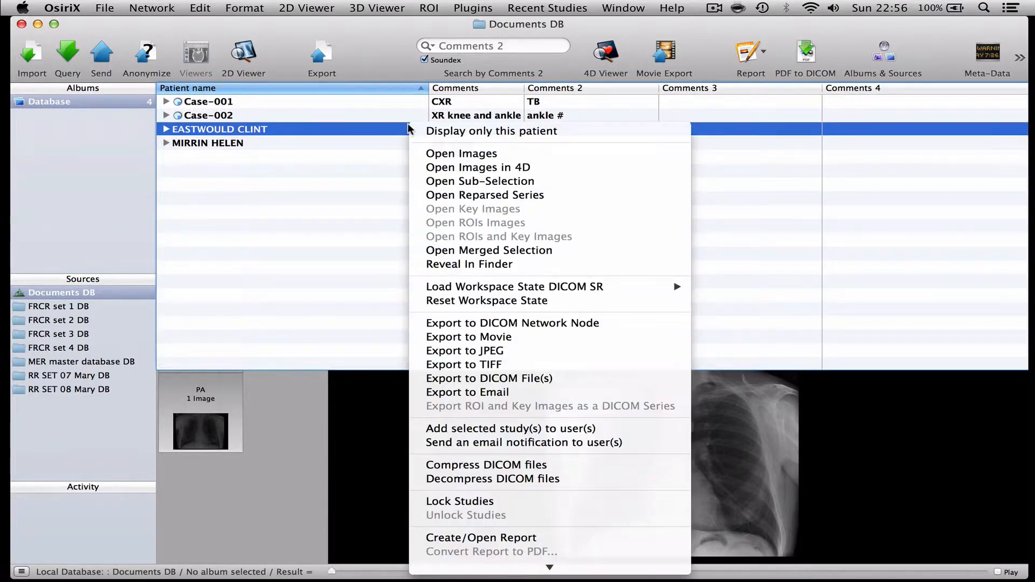
mouse_move(500, 577)
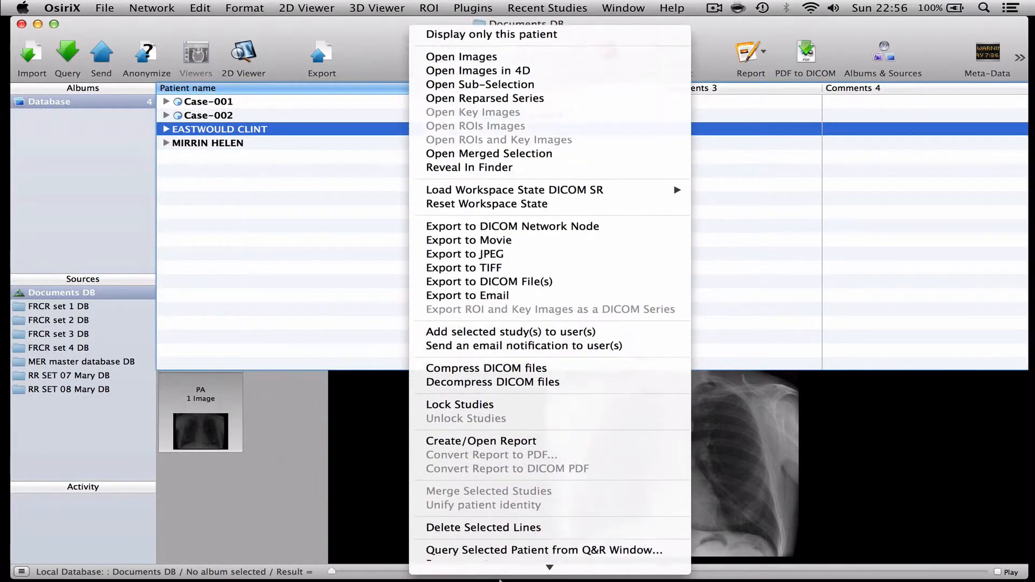
left_click(477, 470)
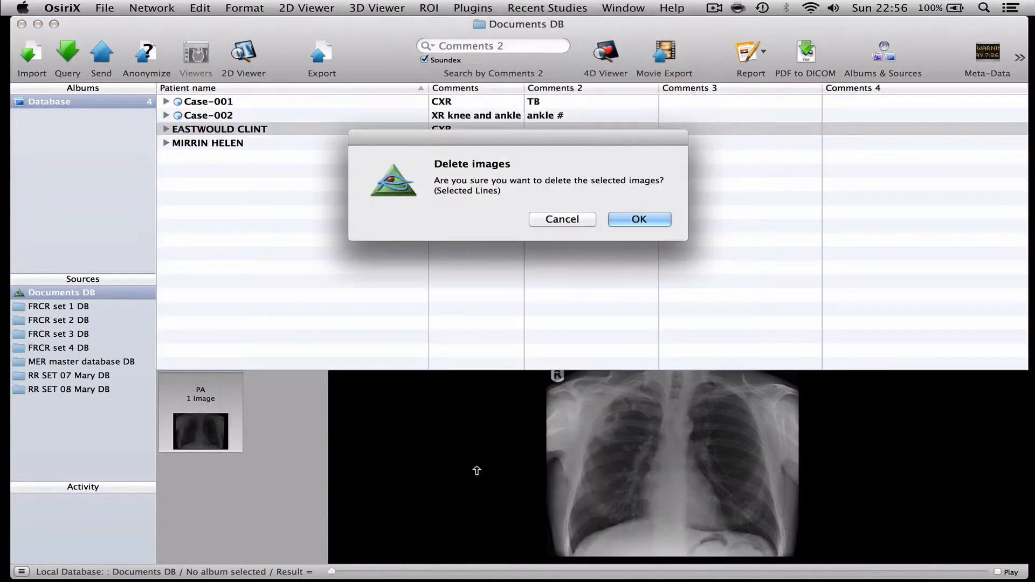
left_click(637, 219)
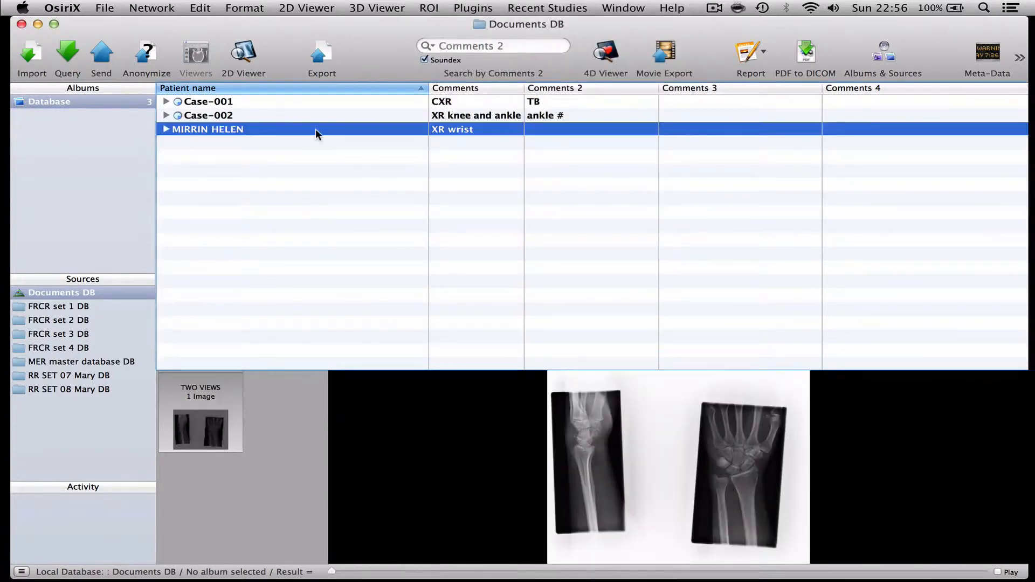
Start anonymizing the original XR wrist study, setting PatientID, PatientsName and StudyInstanceUID to Case-003.
left_click(147, 52)
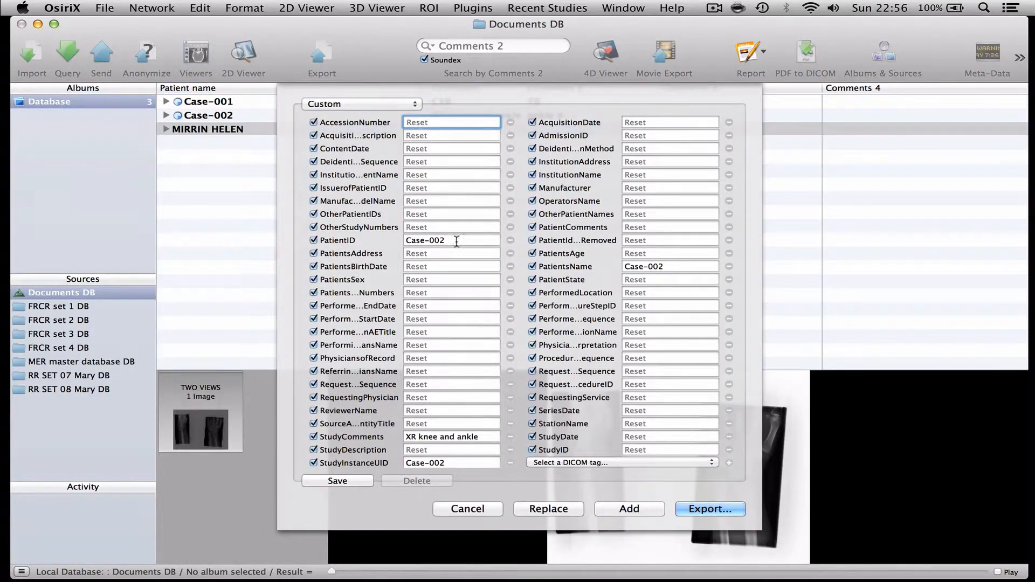
left_click(446, 241)
key("BackSpace")
type("3")
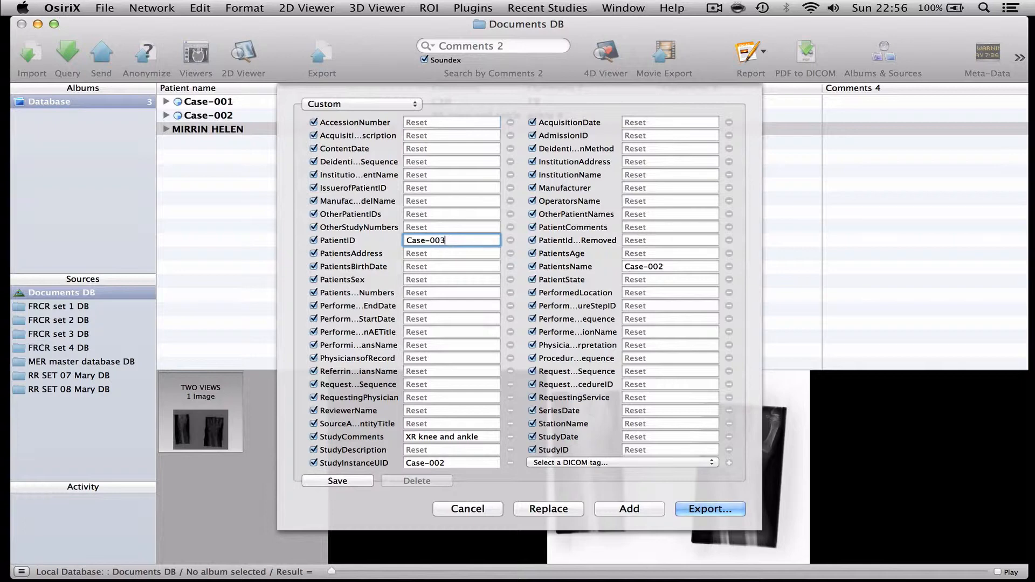
left_click(664, 266)
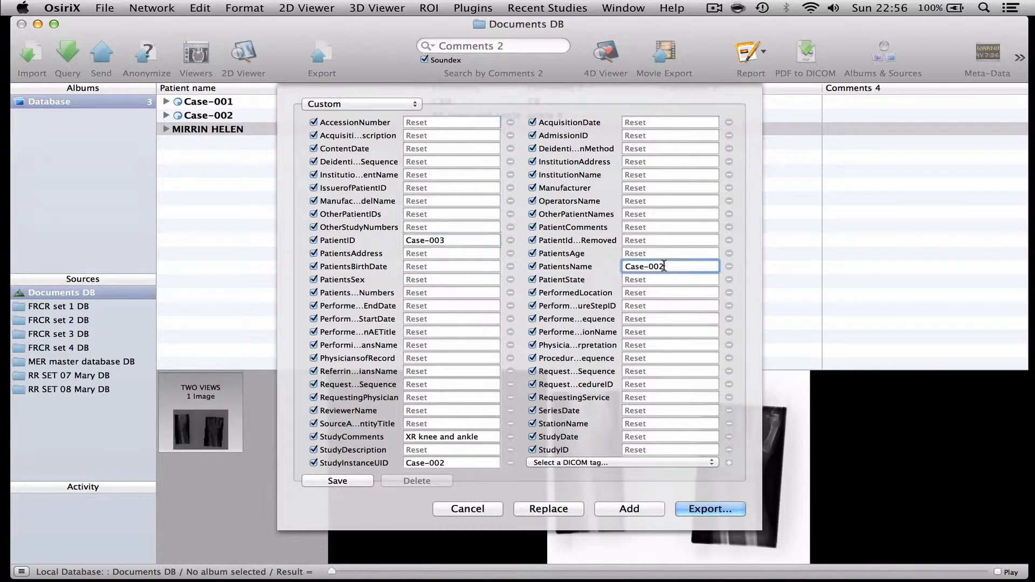
key("BackSpace")
type("3")
left_click(445, 462)
key("BackSpace")
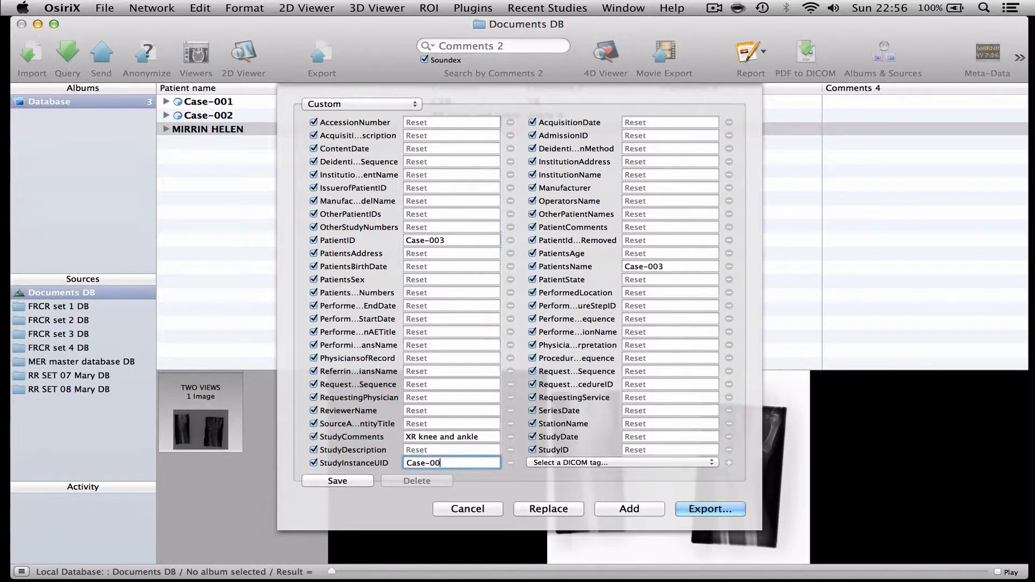
type("3")
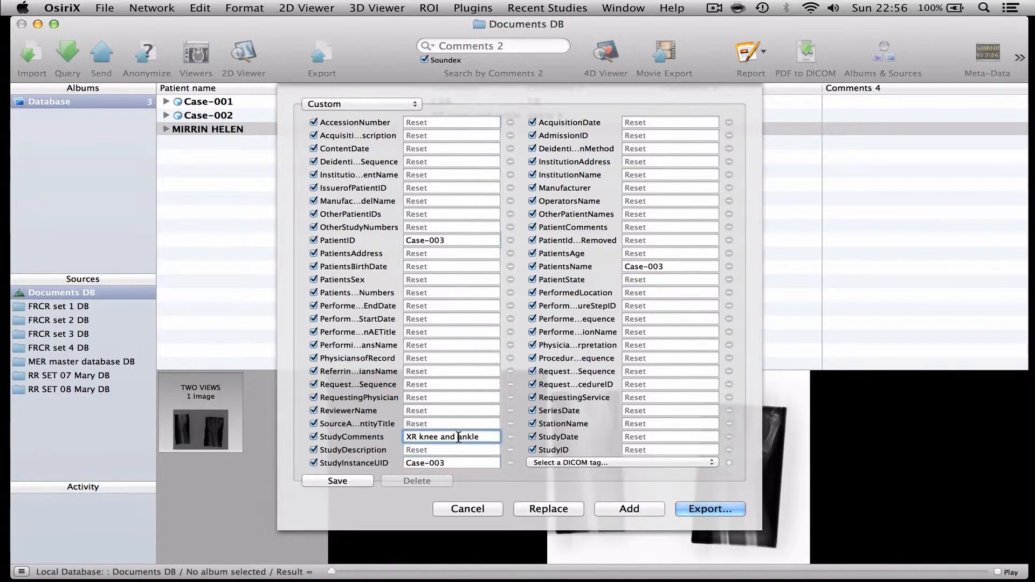
Set StudyComments to "XR wrist" and add the anonymized copy to the database.
left_click(459, 437)
key("BackSpace")
key("BackSpace")
key("BackSpace")
key("BackSpace")
key("BackSpace")
key("BackSpace")
key("BackSpace")
key("BackSpace")
key("BackSpace")
key("BackSpace")
key("BackSpace")
key("BackSpace")
key("BackSpace")
key("BackSpace")
key("BackSpace")
type("wrist")
left_click(607, 508)
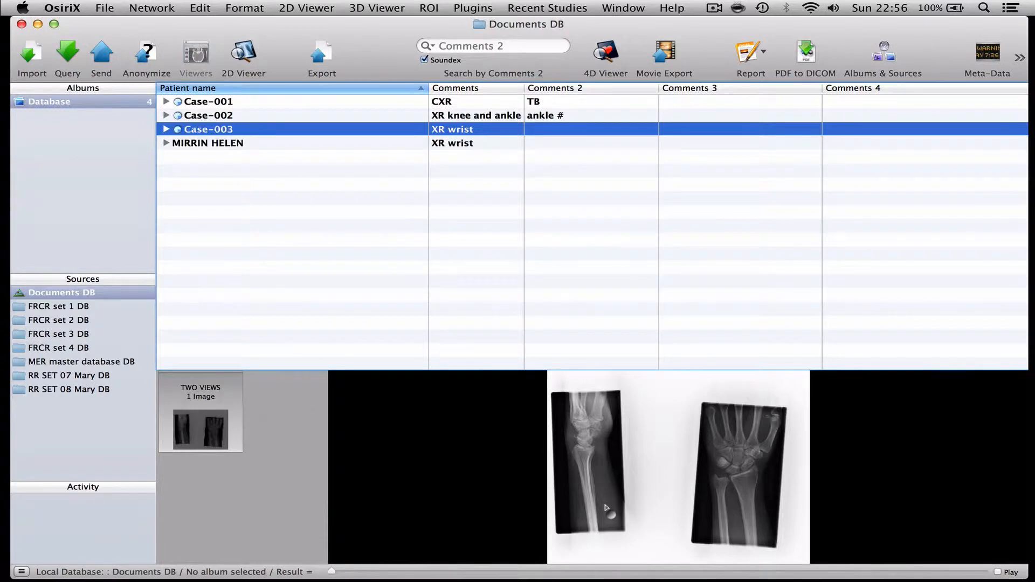
Enter "scaphoid #" as Comments 2 for the Case-003 study.
double_click(552, 131)
type("sc")
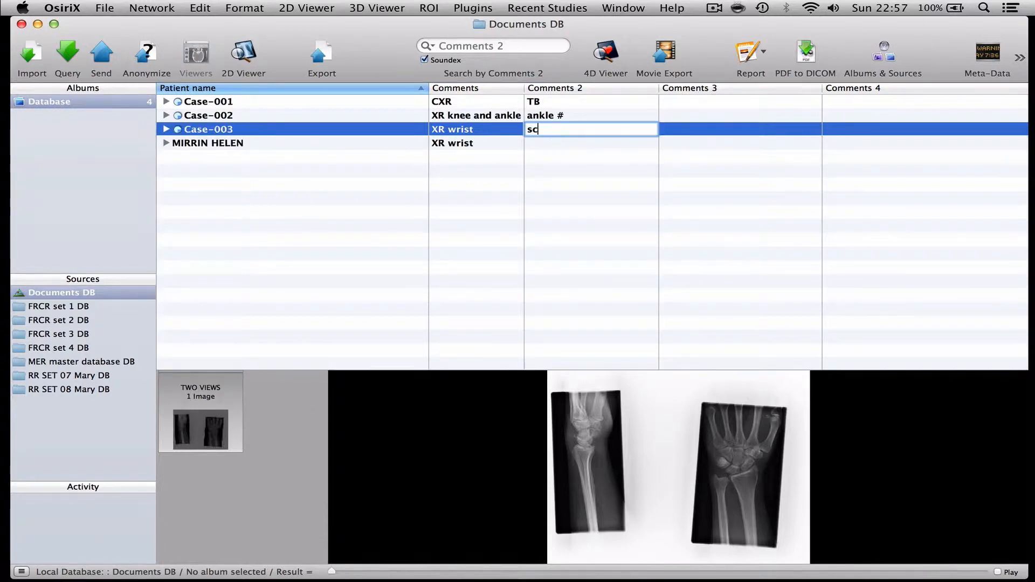
type("aphoid #")
key("Return")
Delete the original, non-anonymized XR wrist study from the database.
left_click(444, 142)
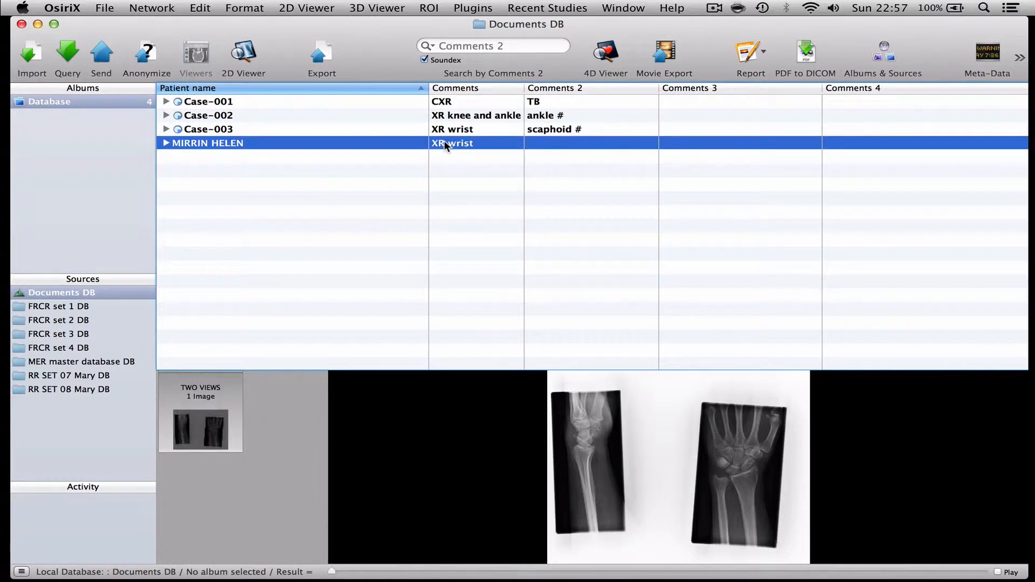
right_click(444, 142)
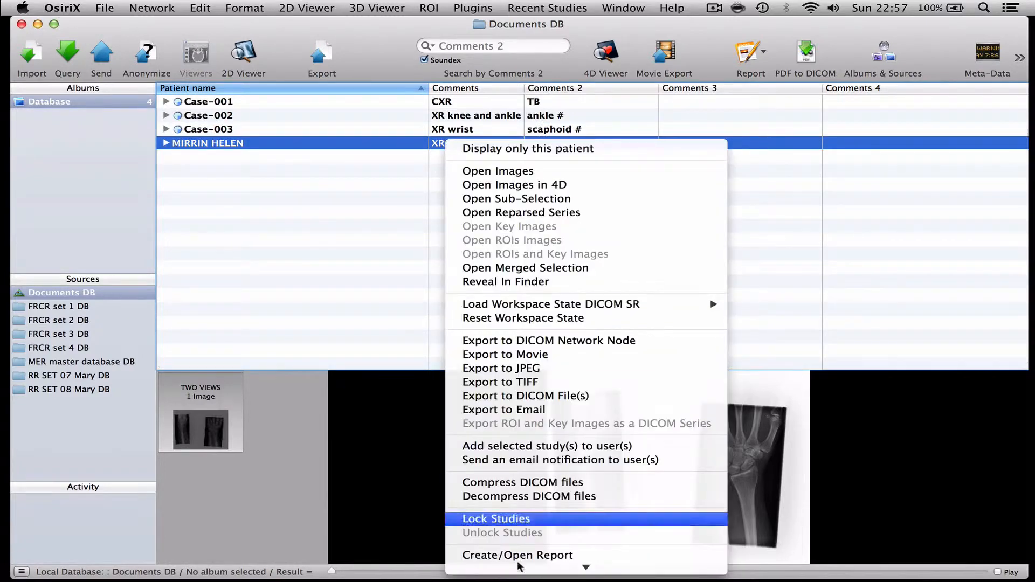
mouse_move(534, 566)
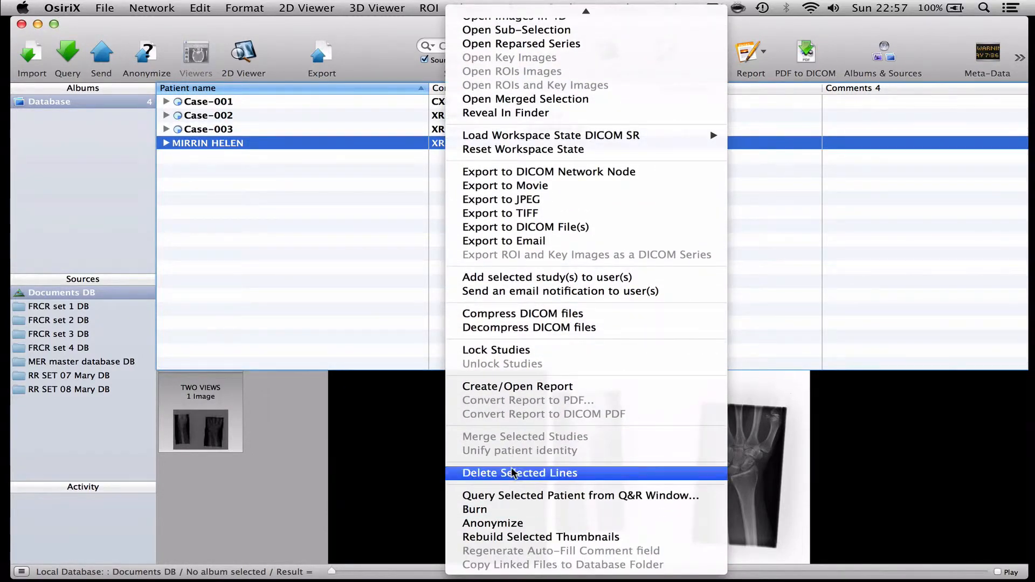
left_click(511, 469)
left_click(648, 218)
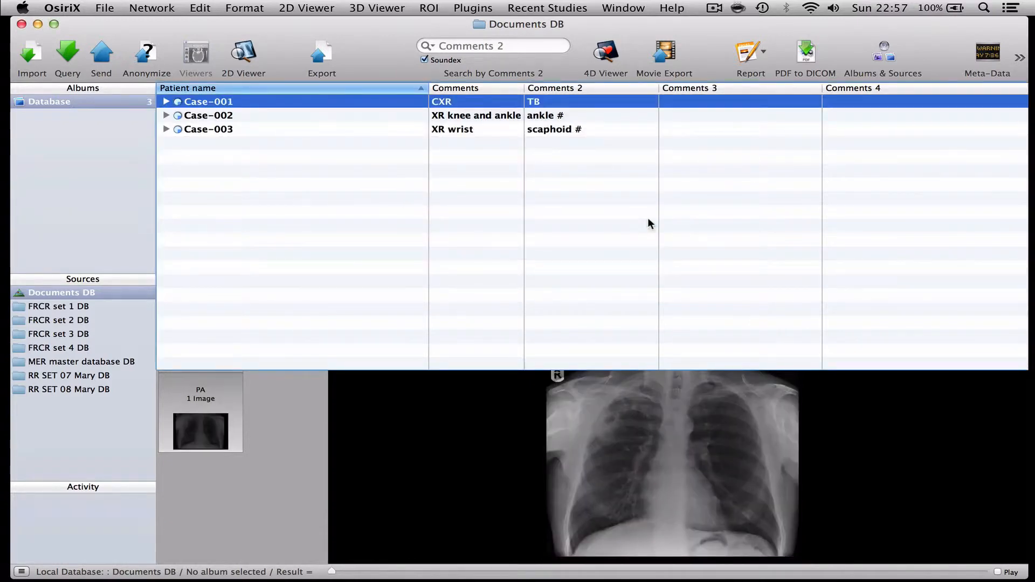
Preview the Case-002 and Case-003 studies, check the contents of the personal cases folder on the desktop, and return to OsiriX.
left_click(361, 118)
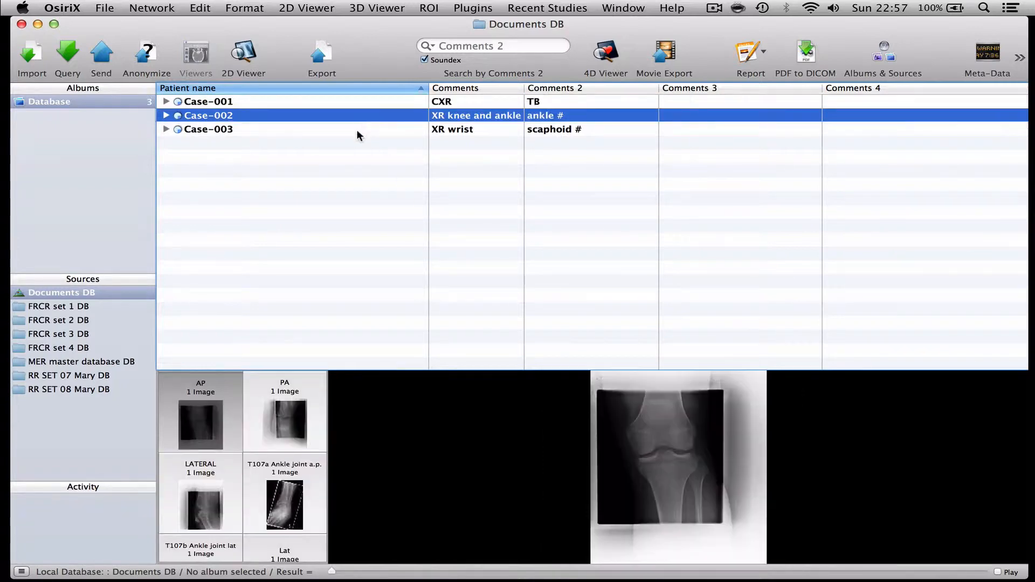
left_click(357, 130)
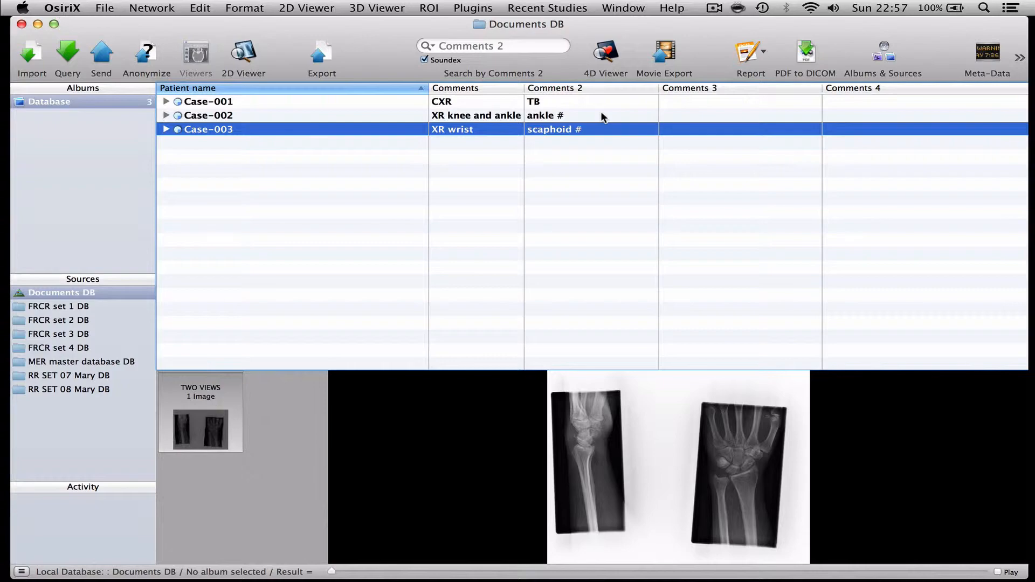
left_click(38, 24)
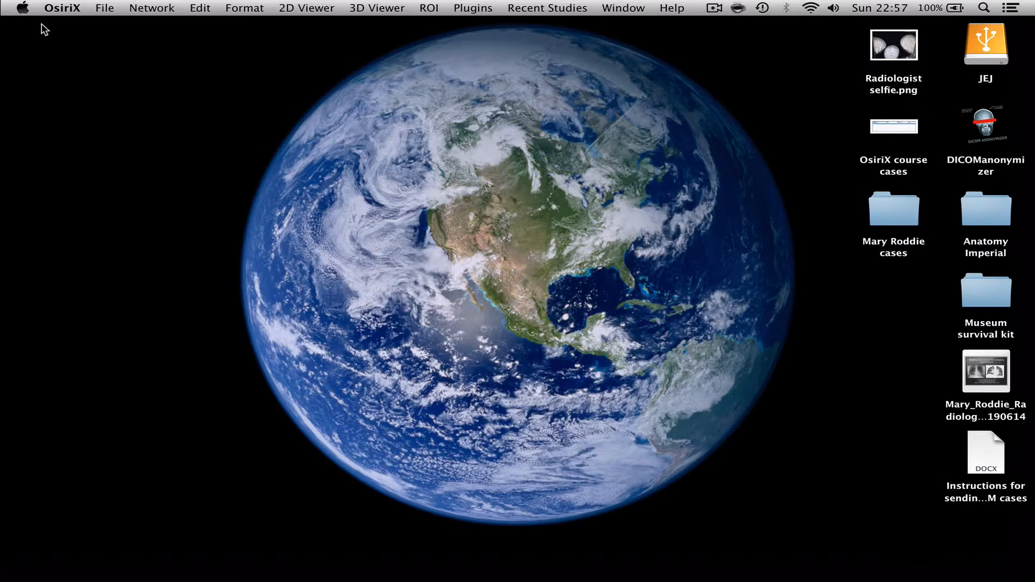
double_click(909, 206)
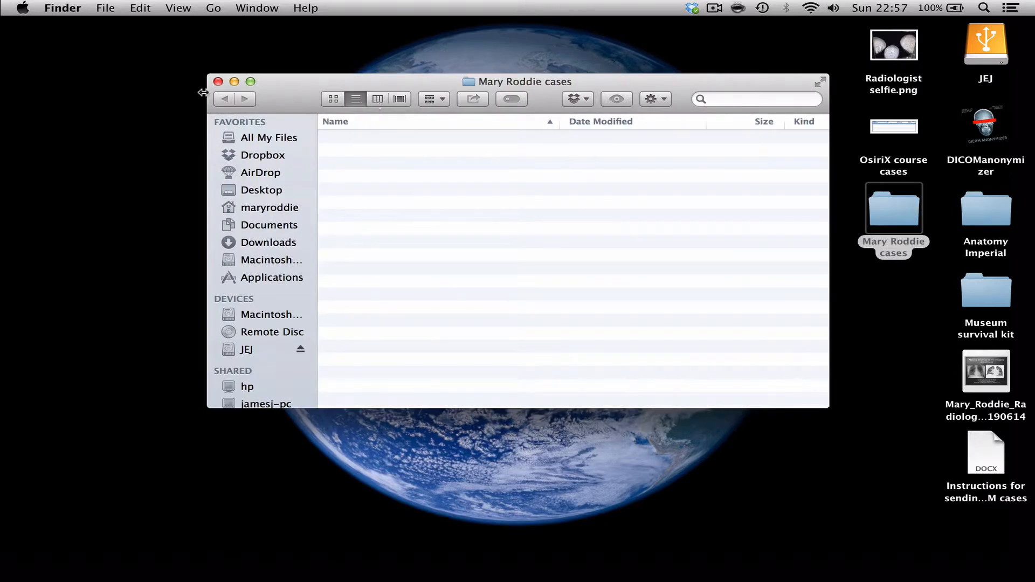
left_click(218, 82)
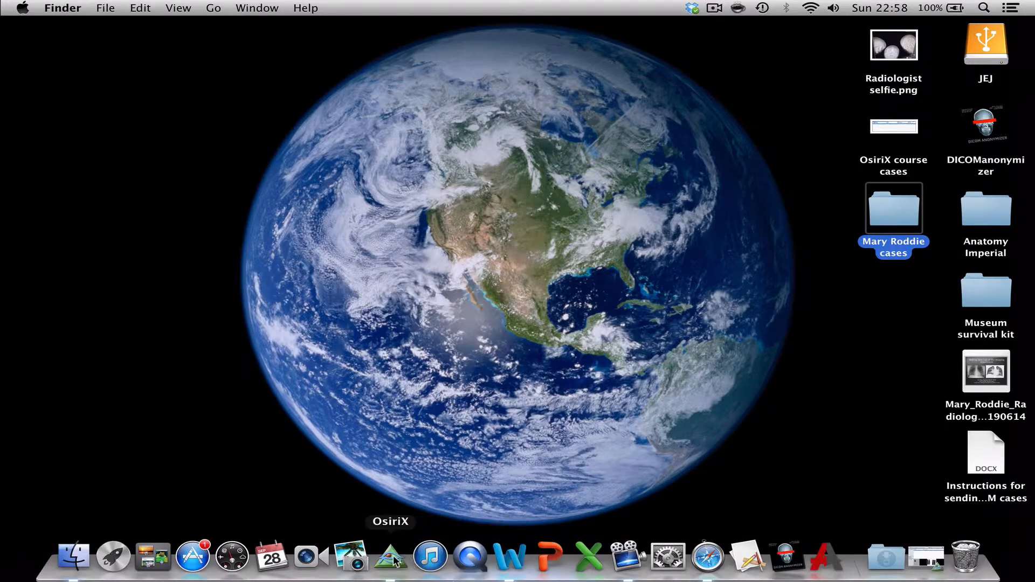
left_click(396, 557)
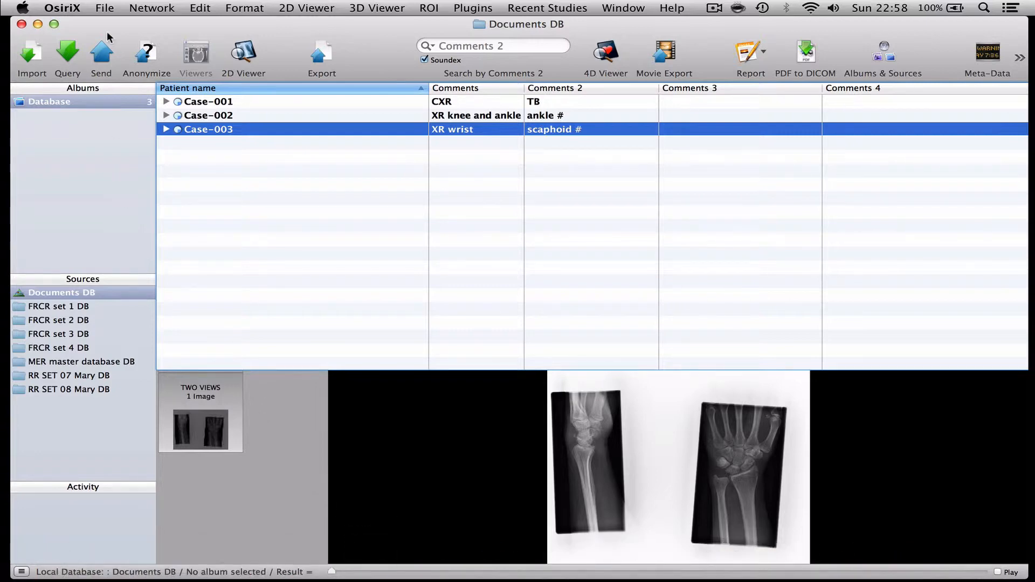
Create a new OsiriX database folder in the personal cases folder on the Desktop.
left_click(101, 10)
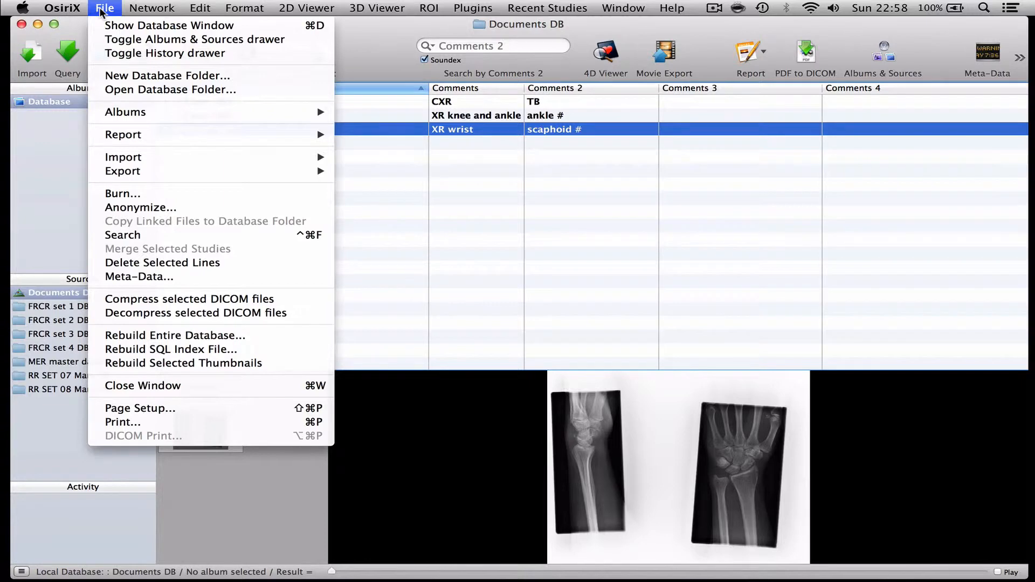
left_click(105, 75)
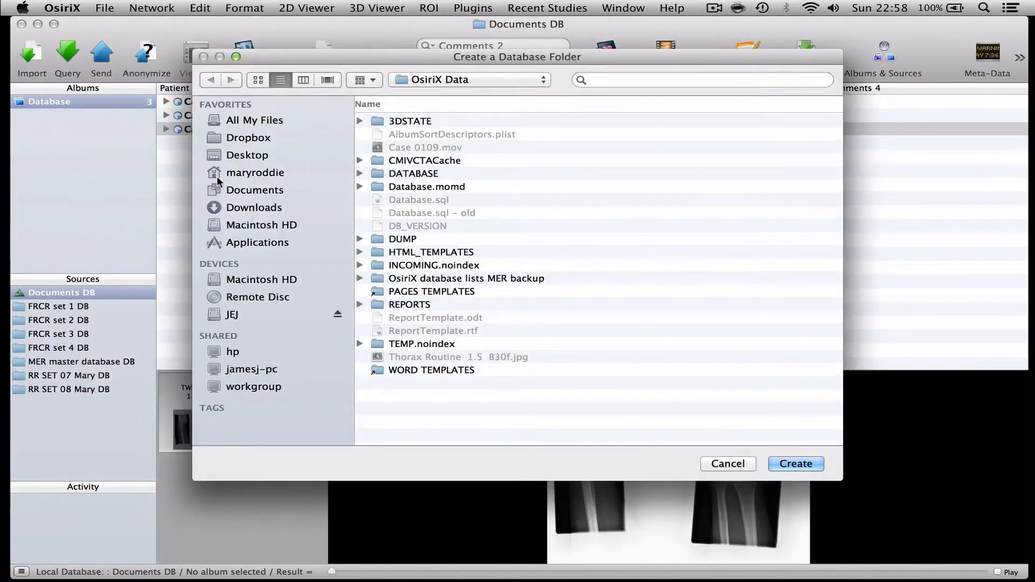
left_click(224, 157)
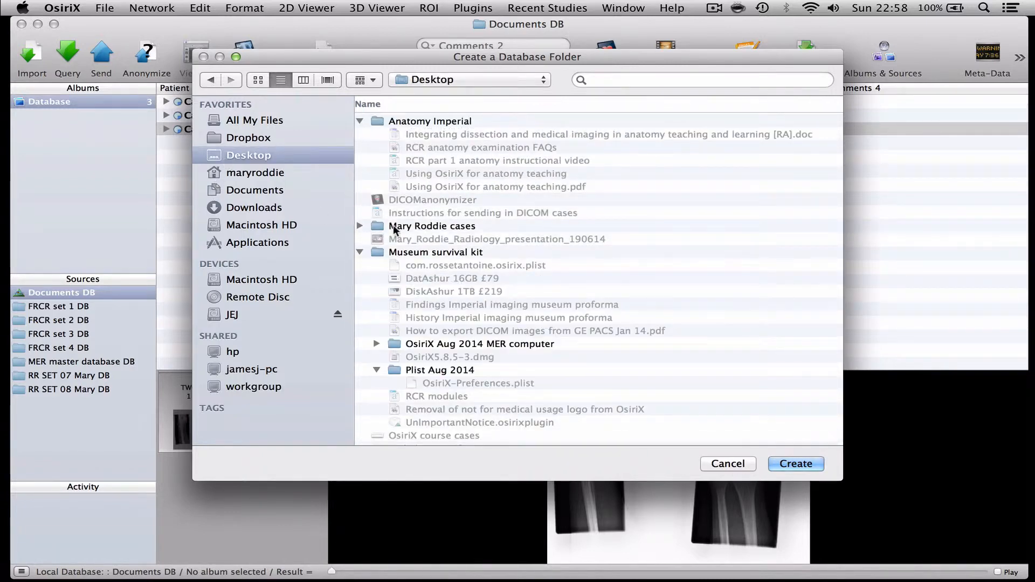
left_click(394, 226)
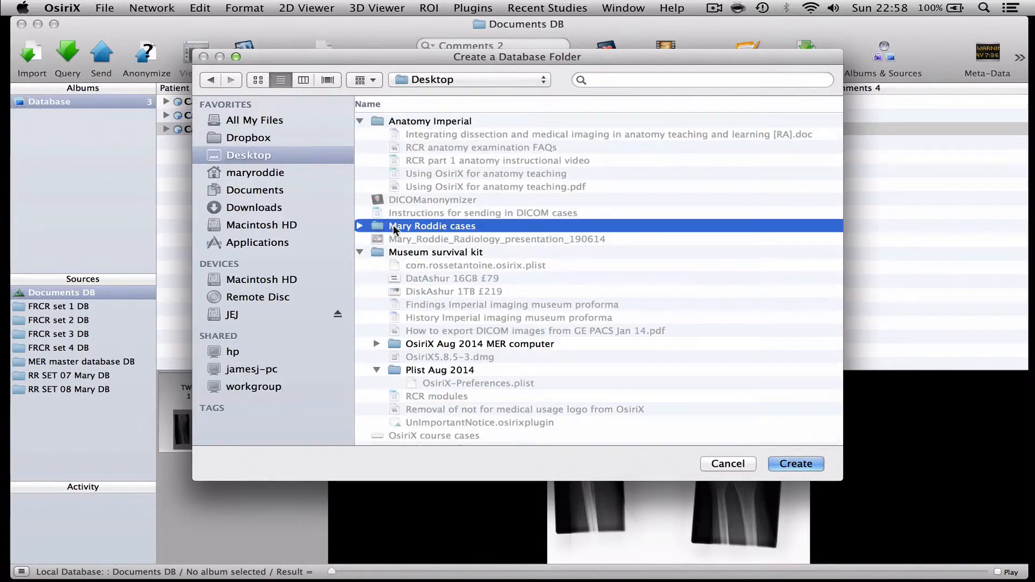
left_click(772, 464)
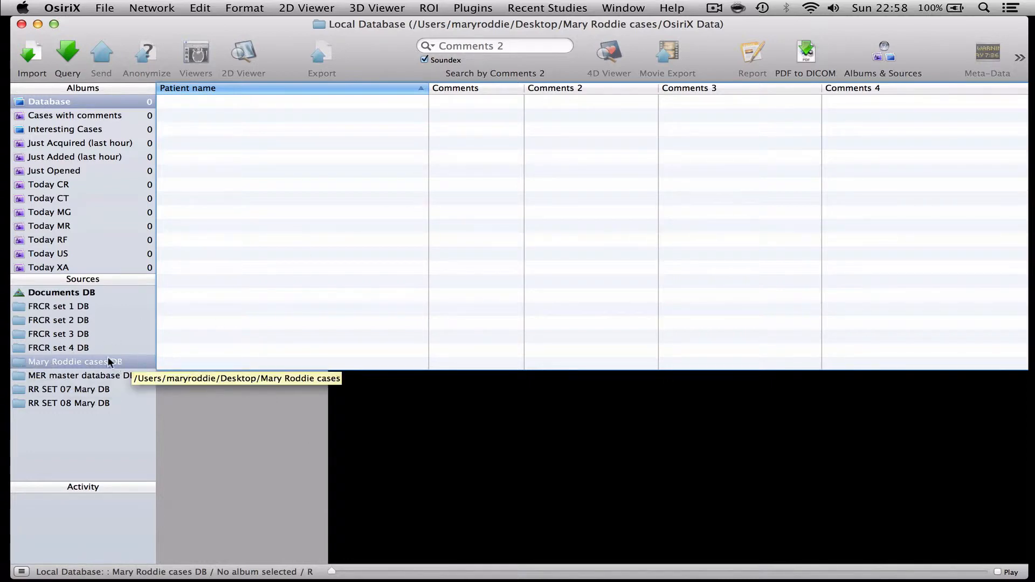
Copy Case-001, Case-002 and Case-003 from Documents DB into the new personal cases database and open that database.
left_click(72, 291)
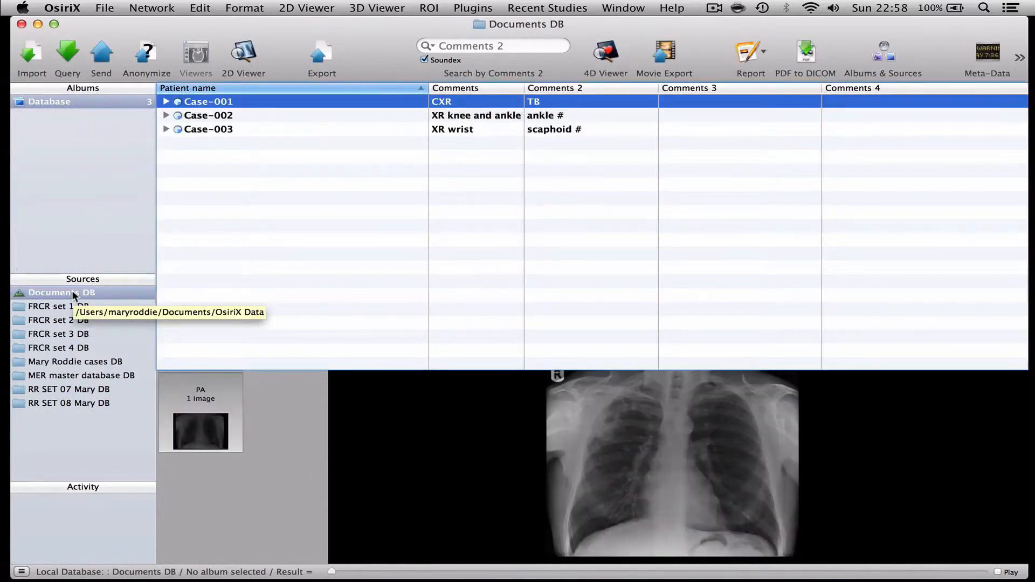
left_click(204, 131, "shift")
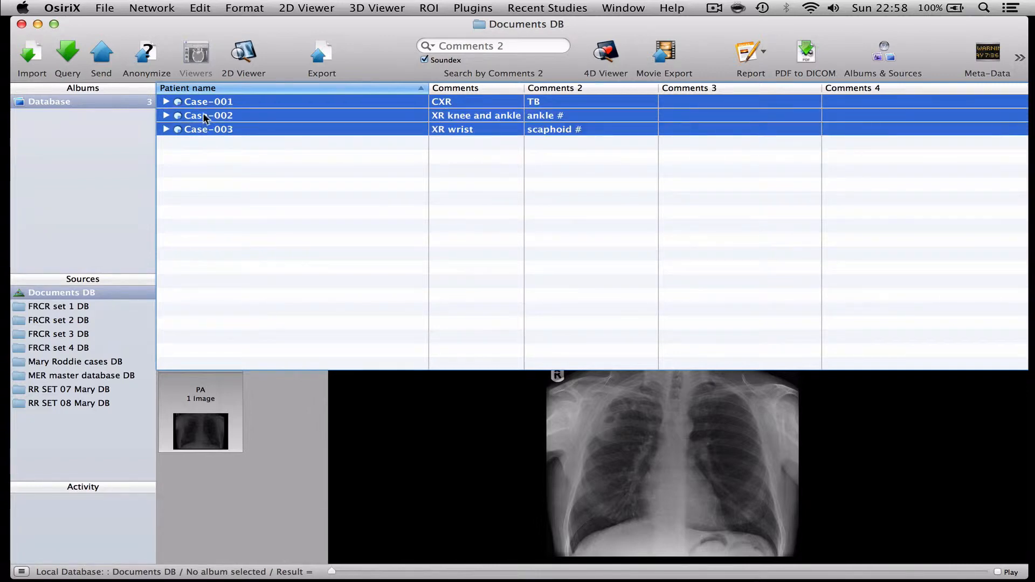
left_click_drag(202, 112, 86, 363)
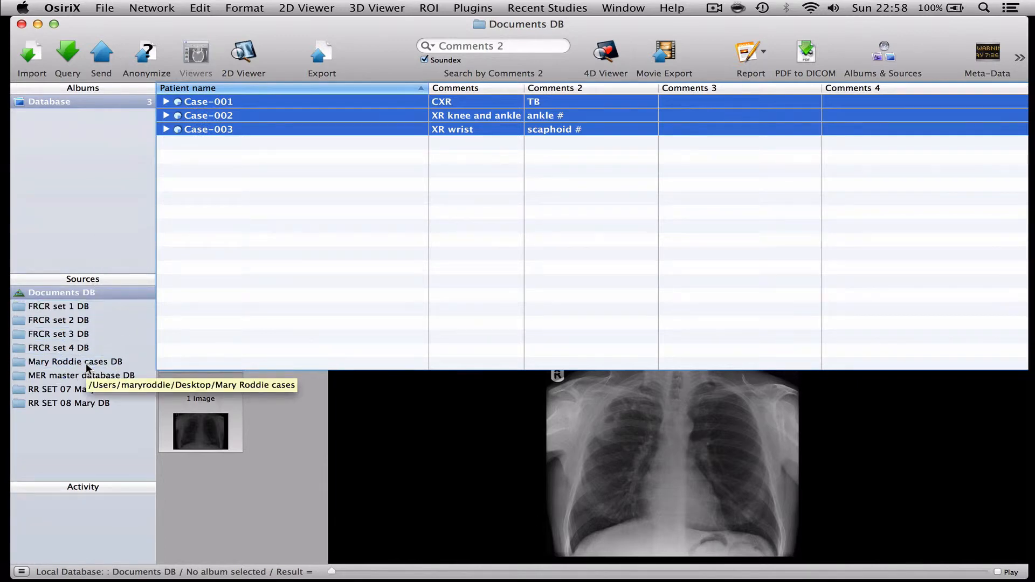
left_click(86, 363)
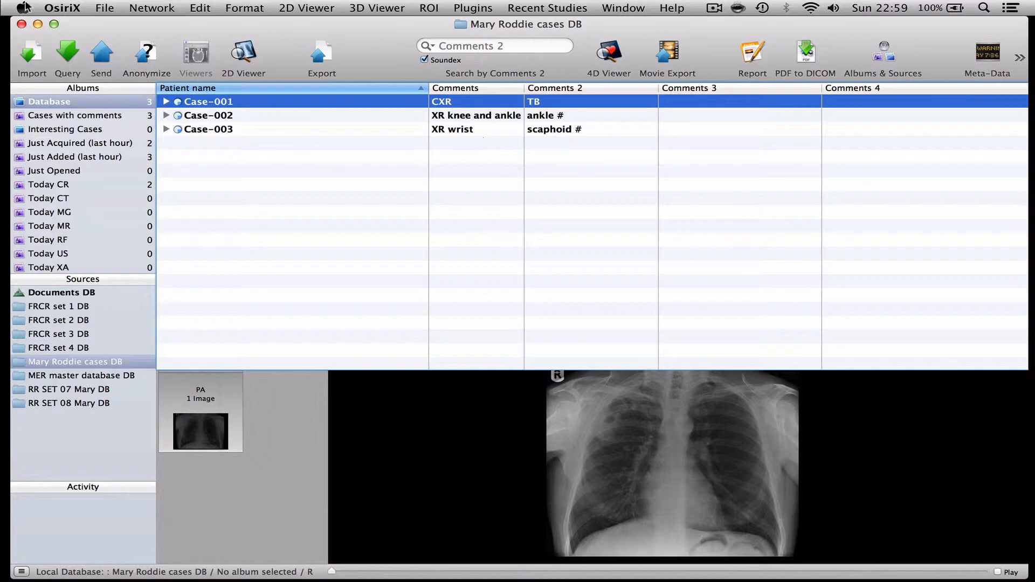
Inspect the OsiriX Data folder inside the personal cases folder on the desktop and return to OsiriX.
left_click(37, 25)
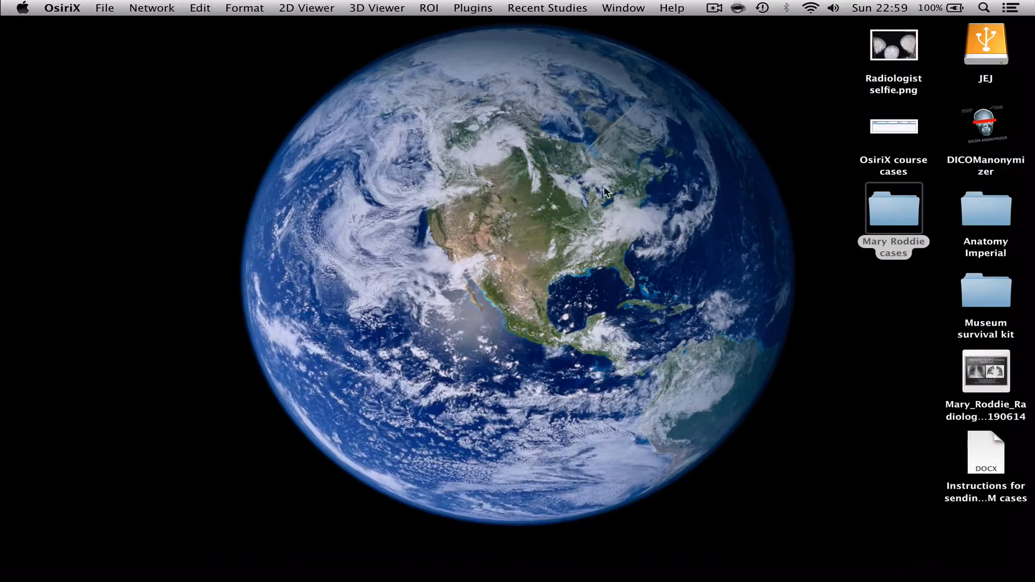
double_click(906, 219)
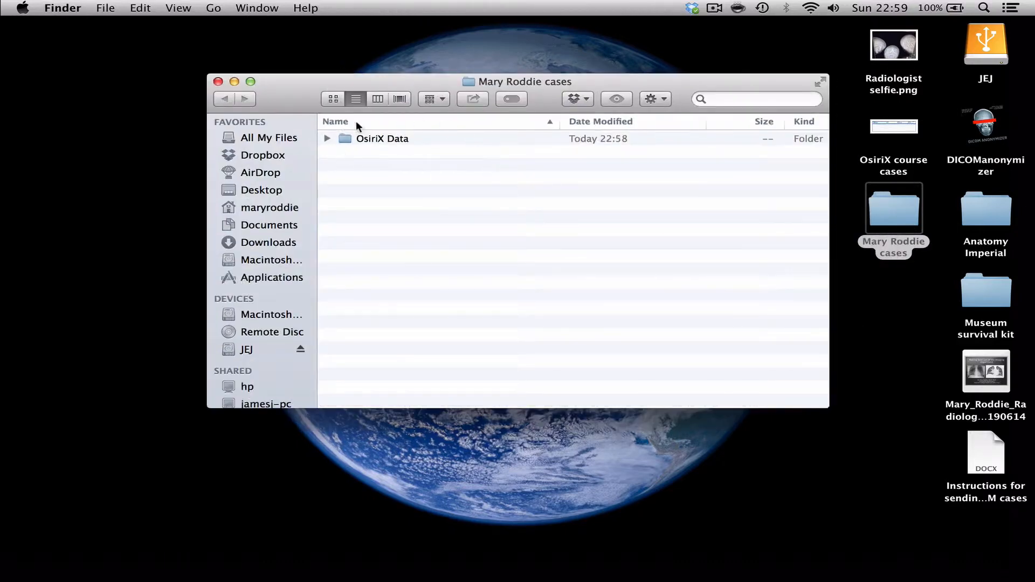
left_click(327, 138)
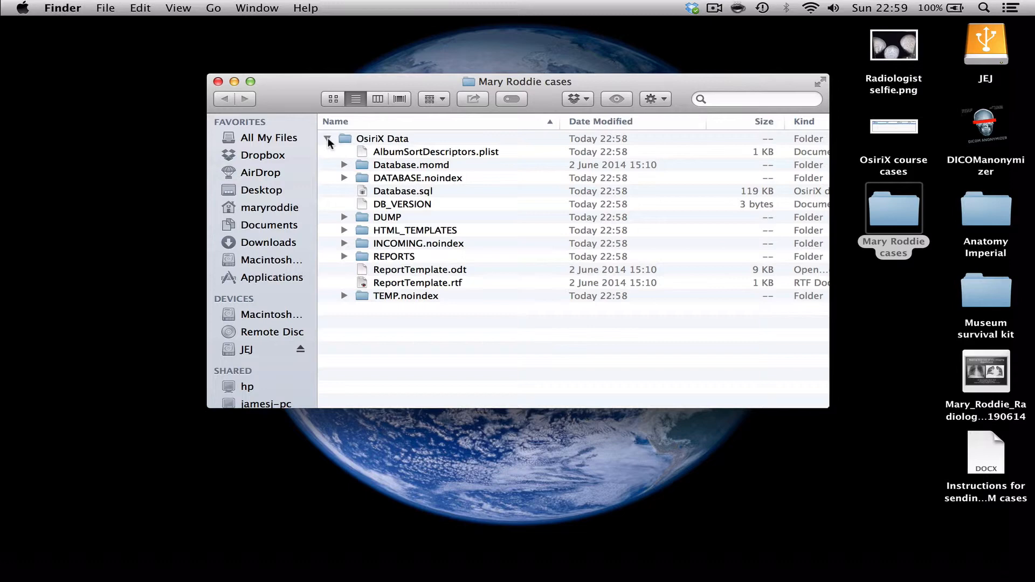
left_click(327, 138)
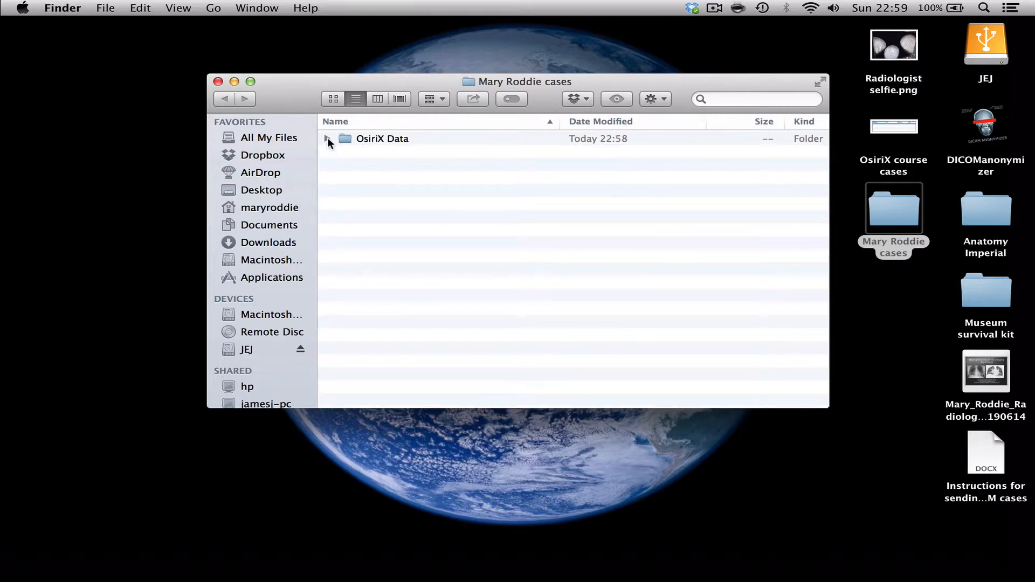
left_click(218, 81)
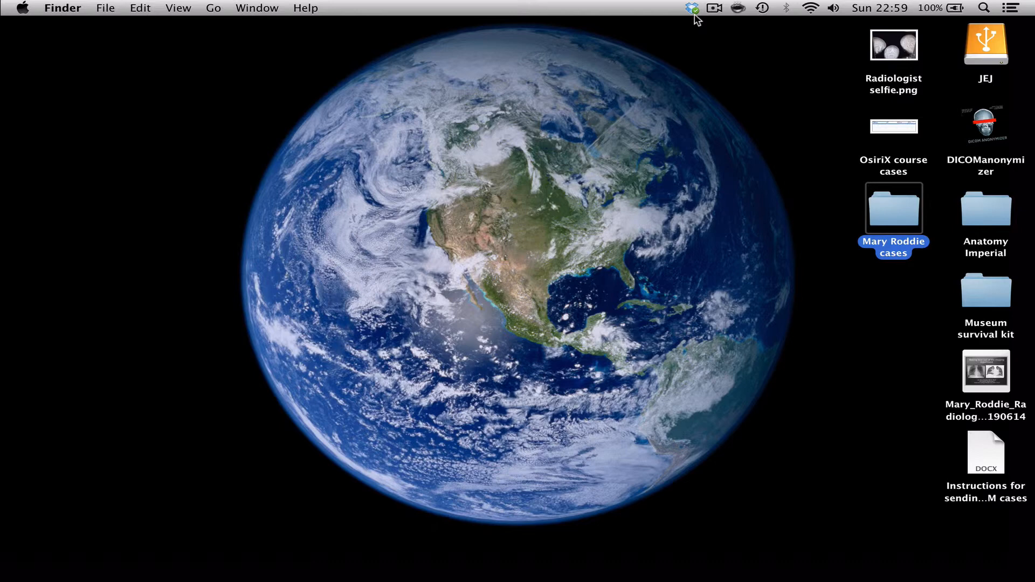
mouse_move(434, 580)
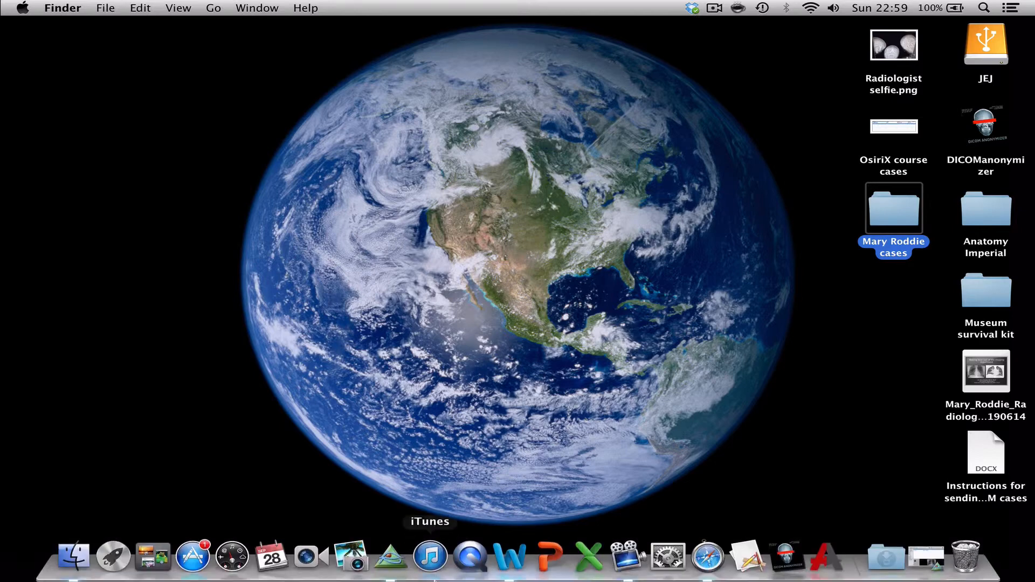
left_click(391, 558)
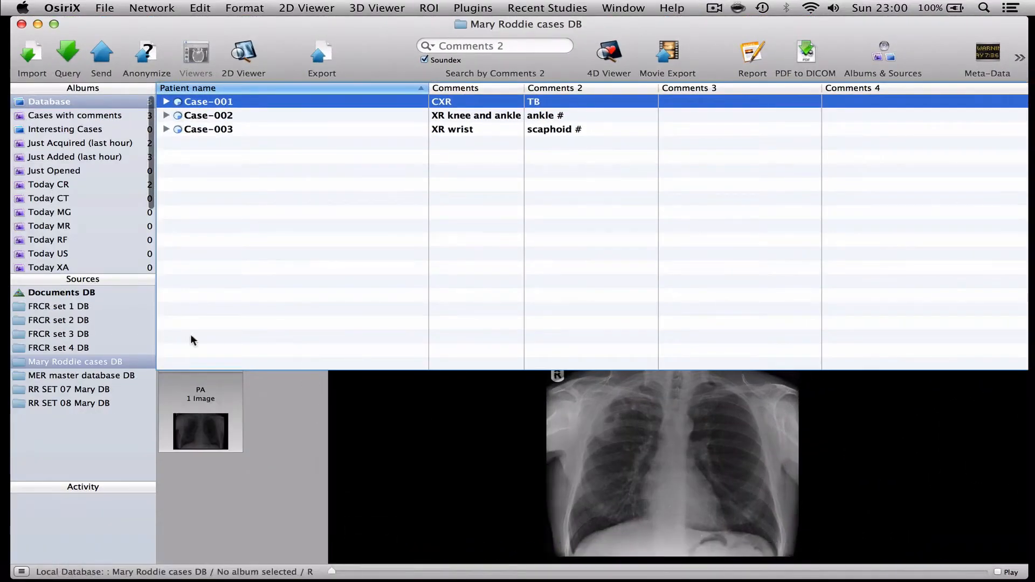